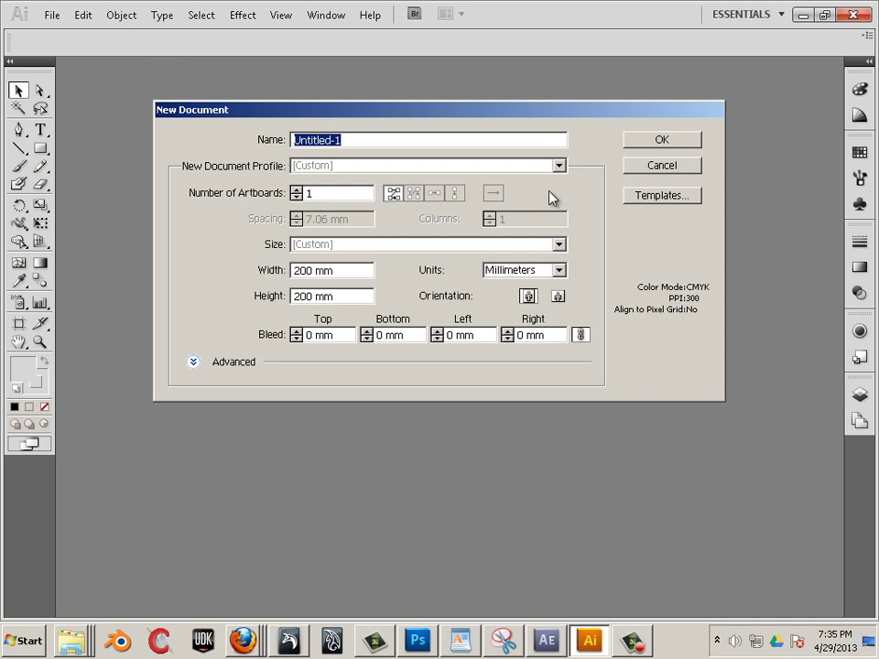
Base the new document on the Video and Film profile, keeping the NTSC DV Widescreen size preset
{"action": "left_click", "coordinate": [558, 166]}
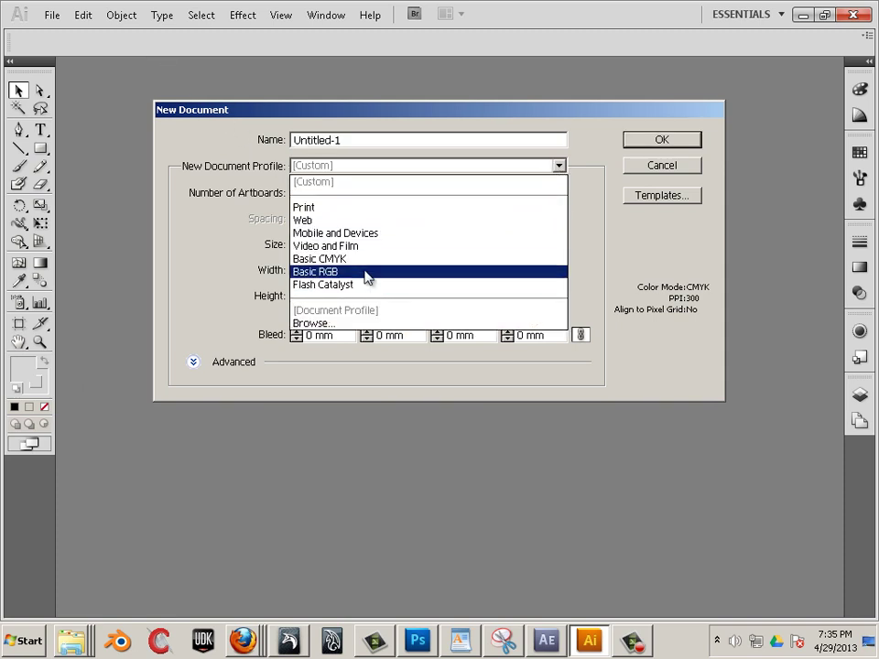
{"action": "left_click", "coordinate": [343, 246]}
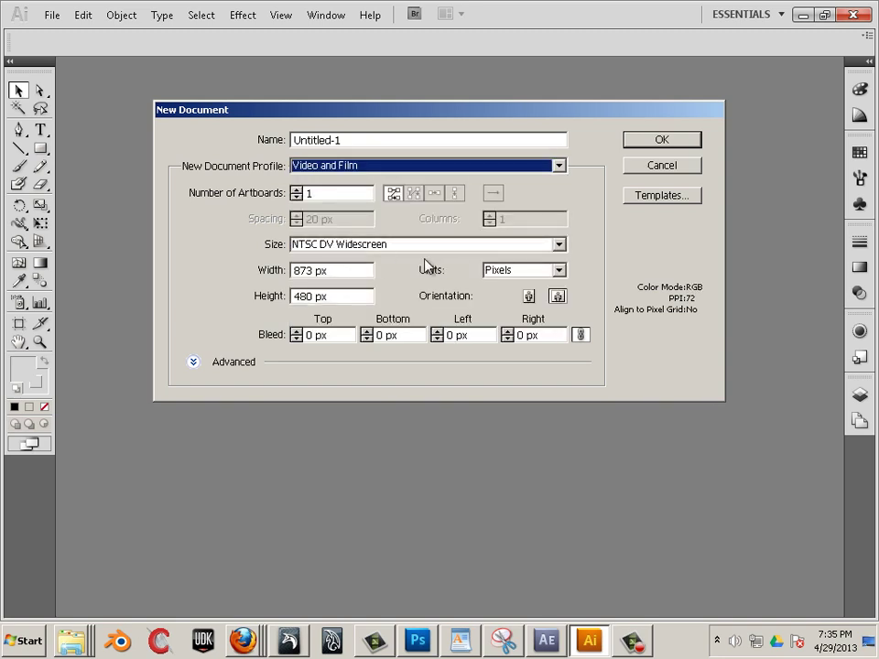
{"action": "left_click", "coordinate": [560, 245]}
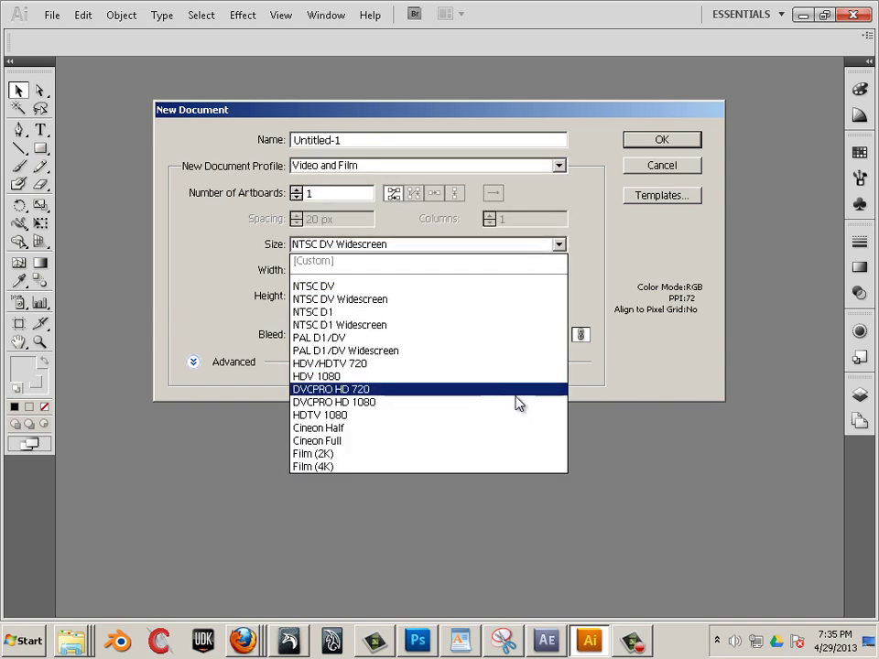
{"action": "left_click", "coordinate": [216, 326]}
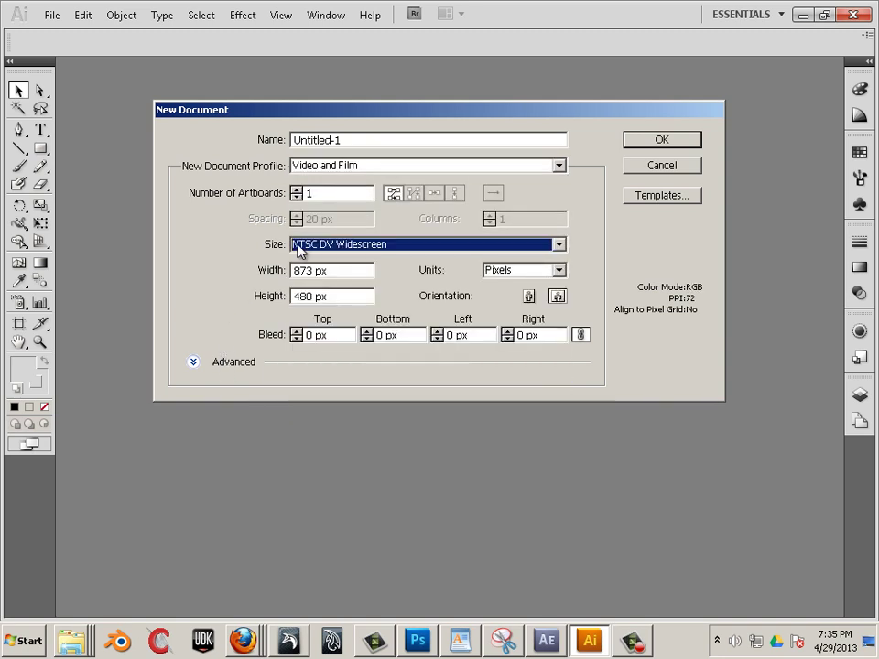
{"action": "left_click", "coordinate": [356, 249]}
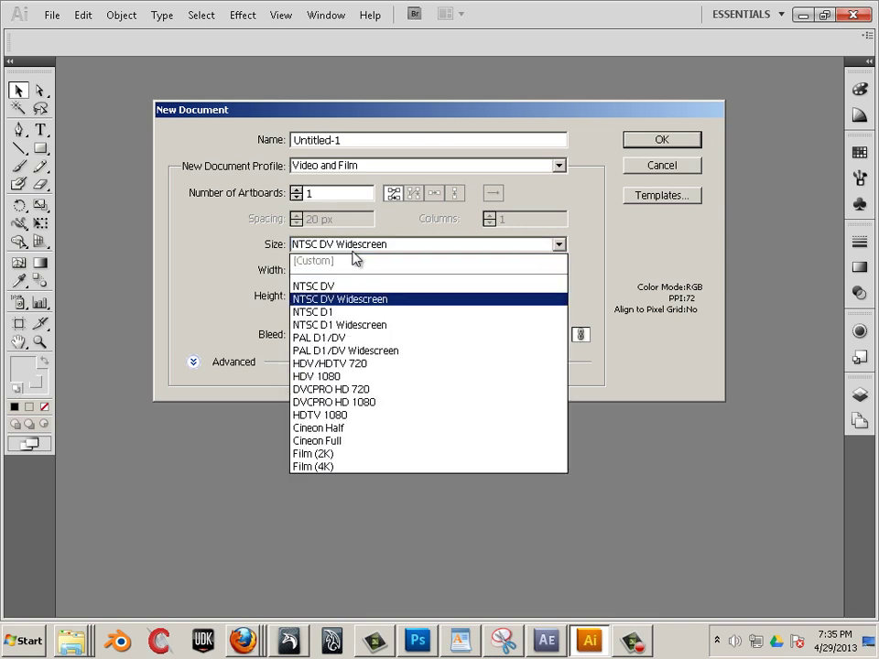
{"action": "left_click", "coordinate": [231, 275]}
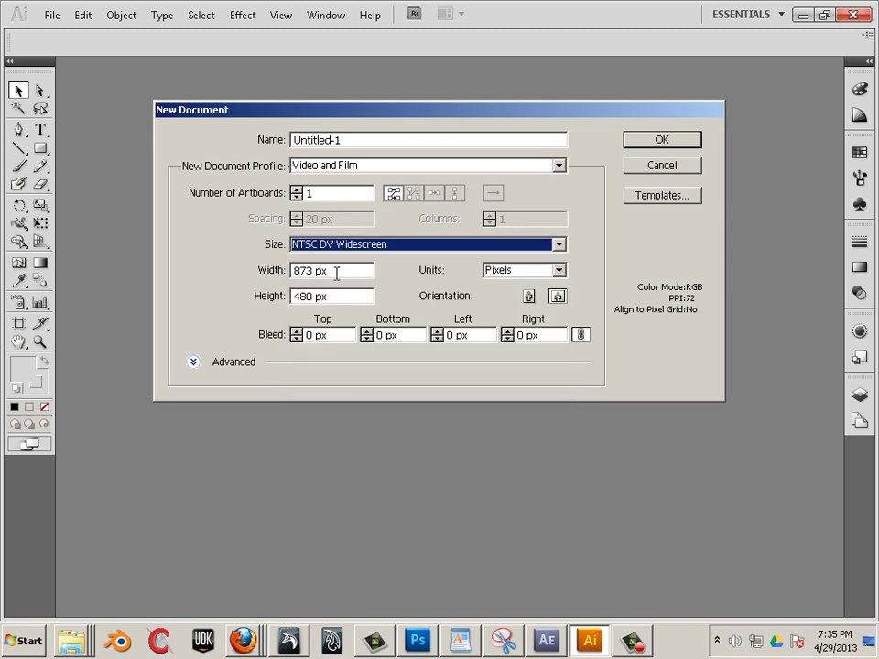
Set the new document to 1920 px wide and 1080 px high with units in pixels, and create it
{"action": "left_click_drag", "start_coordinate": [337, 273], "coordinate": [273, 273]}
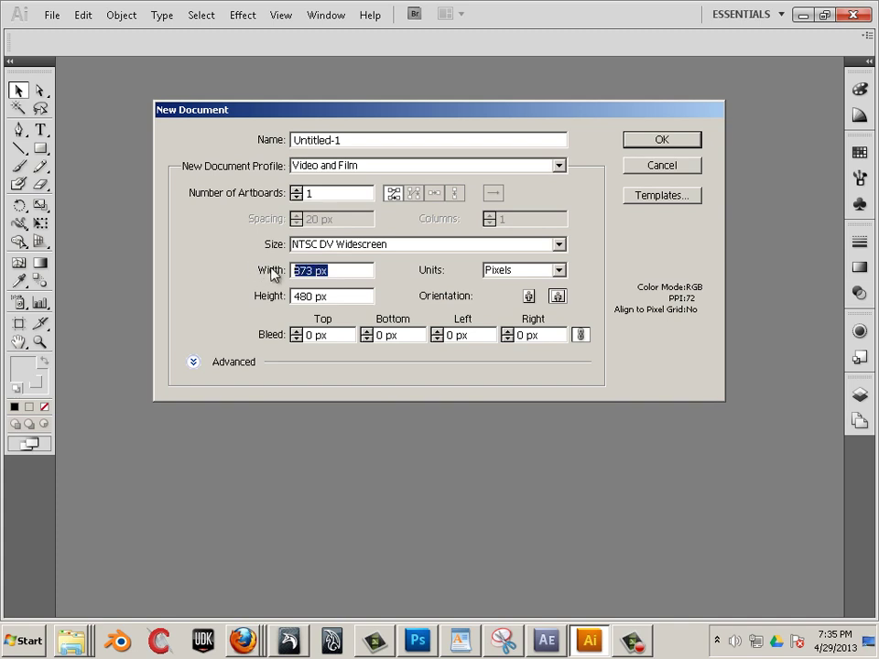
{"action": "type", "text": "1920"}
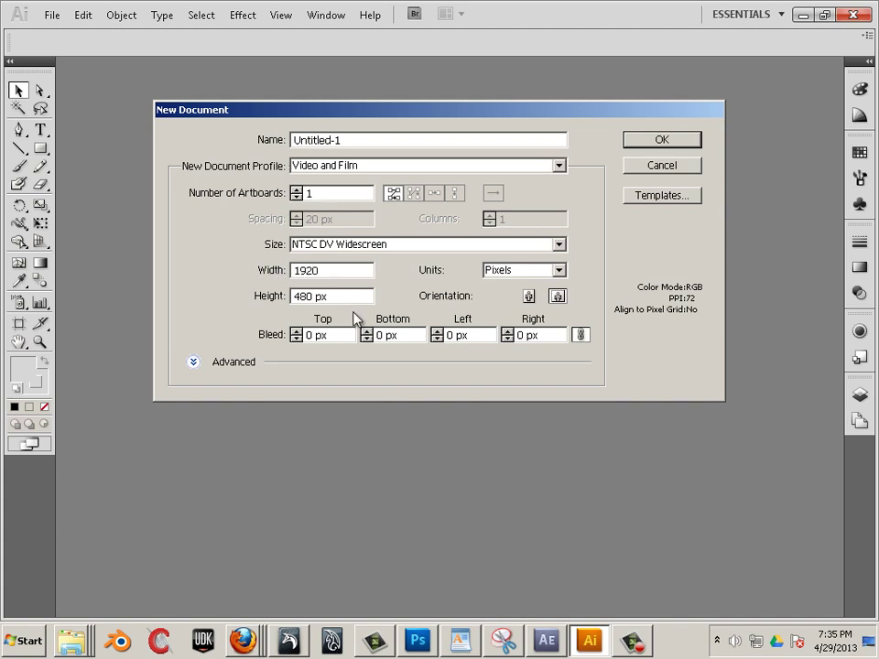
{"action": "left_click_drag", "start_coordinate": [344, 296], "coordinate": [237, 289]}
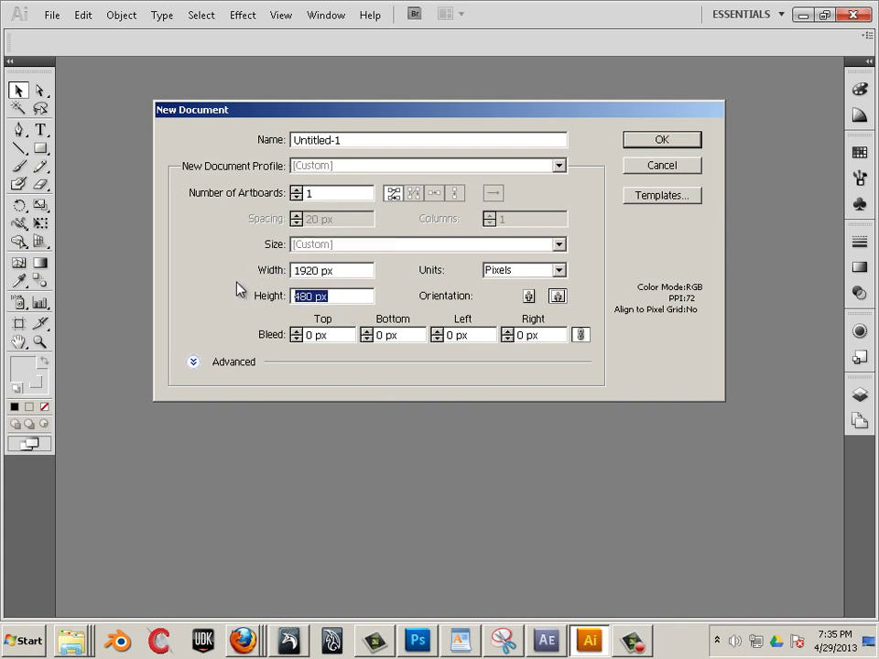
{"action": "type", "text": "1080"}
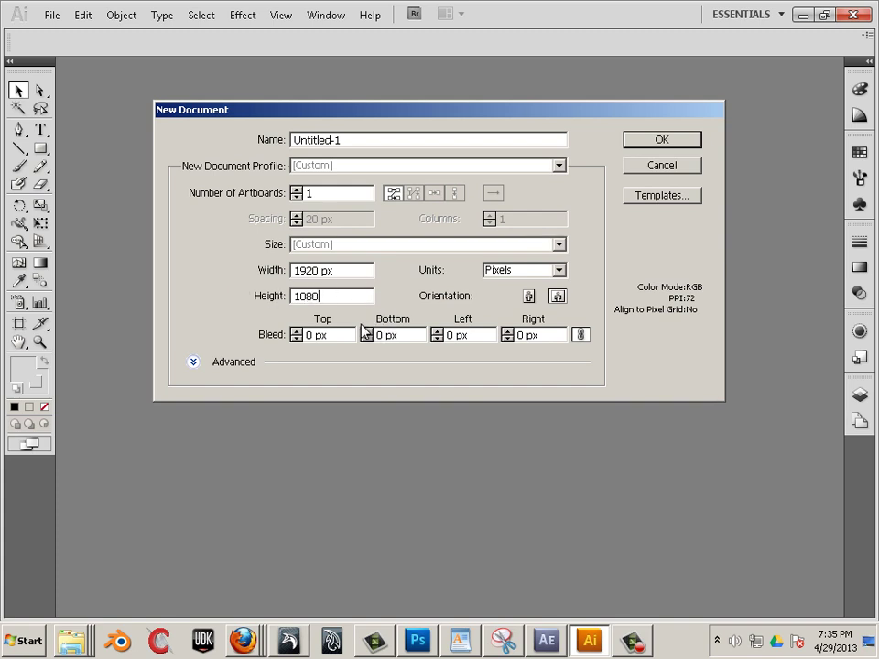
{"action": "left_click", "coordinate": [555, 273]}
{"action": "left_click", "coordinate": [525, 351]}
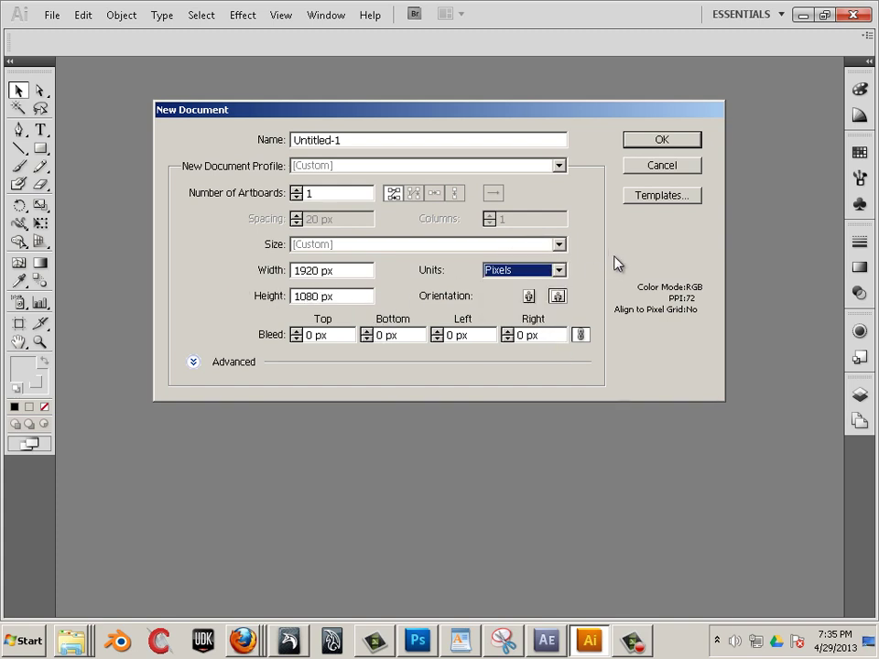
{"action": "left_click", "coordinate": [641, 143]}
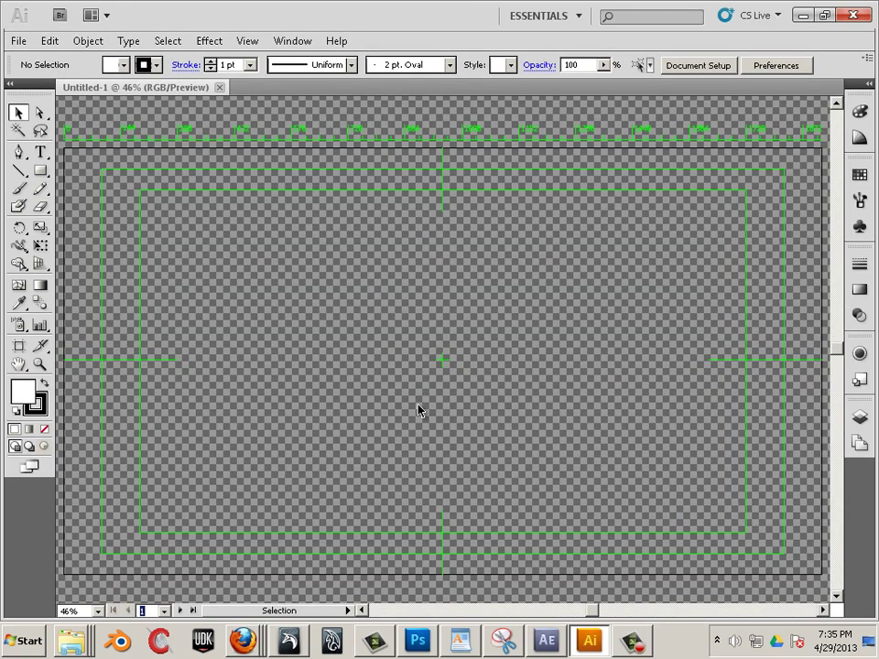
Draw an ellipse in the left half of the artboard and fill it with cyan
{"action": "scroll", "coordinate": [418, 410], "scroll_direction": "down", "scroll_amount": 2}
{"action": "scroll", "coordinate": [418, 410], "scroll_direction": "up", "scroll_amount": 1}
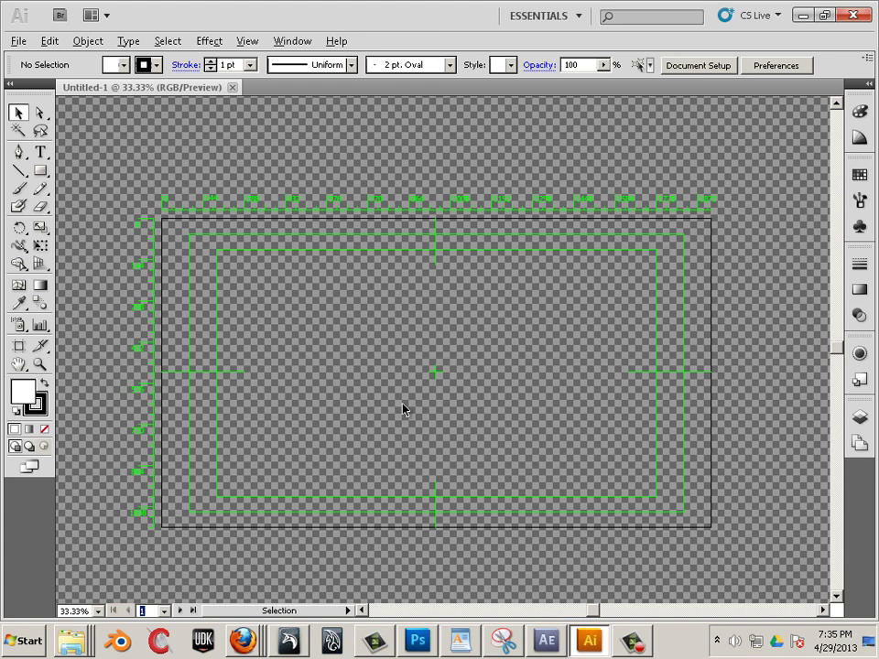
{"action": "key", "text": "alt"}
{"action": "scroll", "coordinate": [478, 234], "scroll_direction": "up", "scroll_amount": 1}
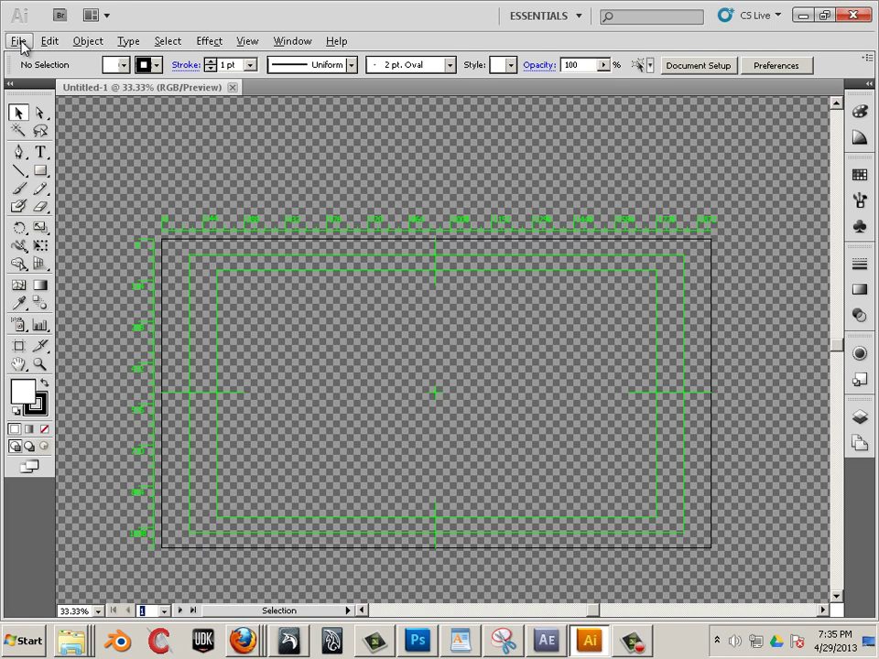
{"action": "left_click", "coordinate": [40, 171]}
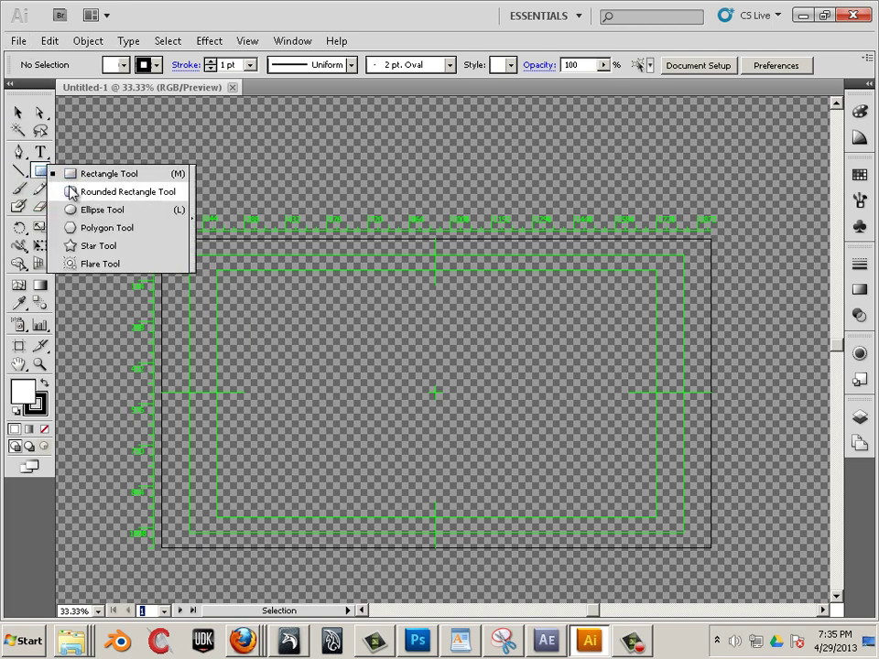
{"action": "left_click", "coordinate": [70, 190]}
{"action": "left_click", "coordinate": [858, 416]}
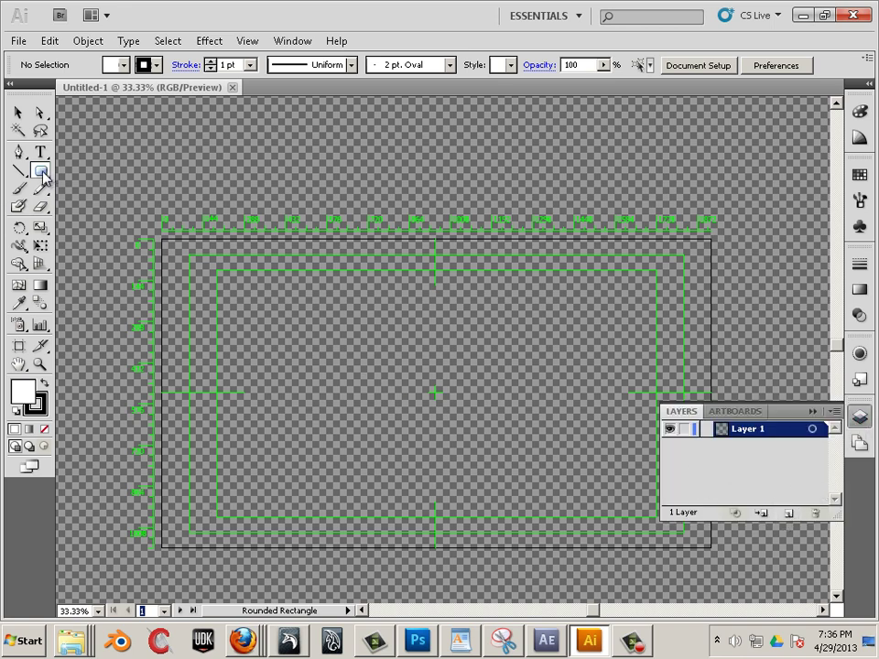
{"action": "left_click_drag", "start_coordinate": [43, 174], "coordinate": [68, 206]}
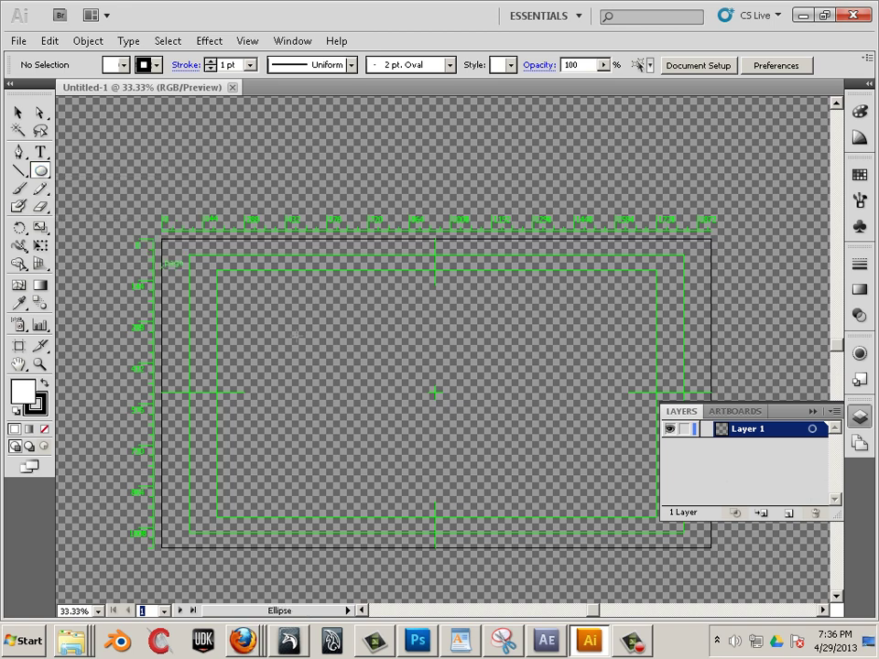
{"action": "left_click_drag", "start_coordinate": [258, 305], "coordinate": [383, 412]}
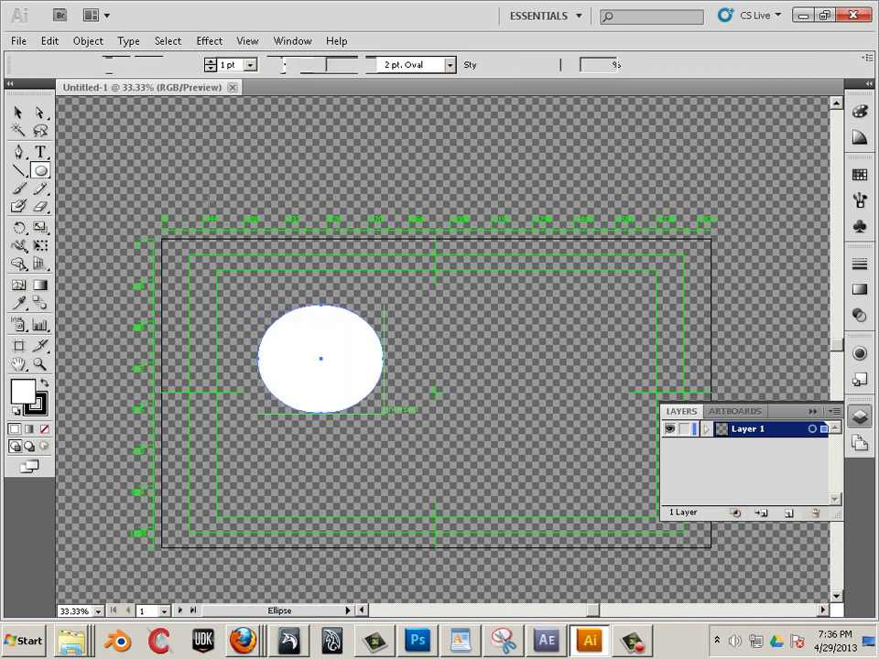
{"action": "left_click", "coordinate": [123, 65]}
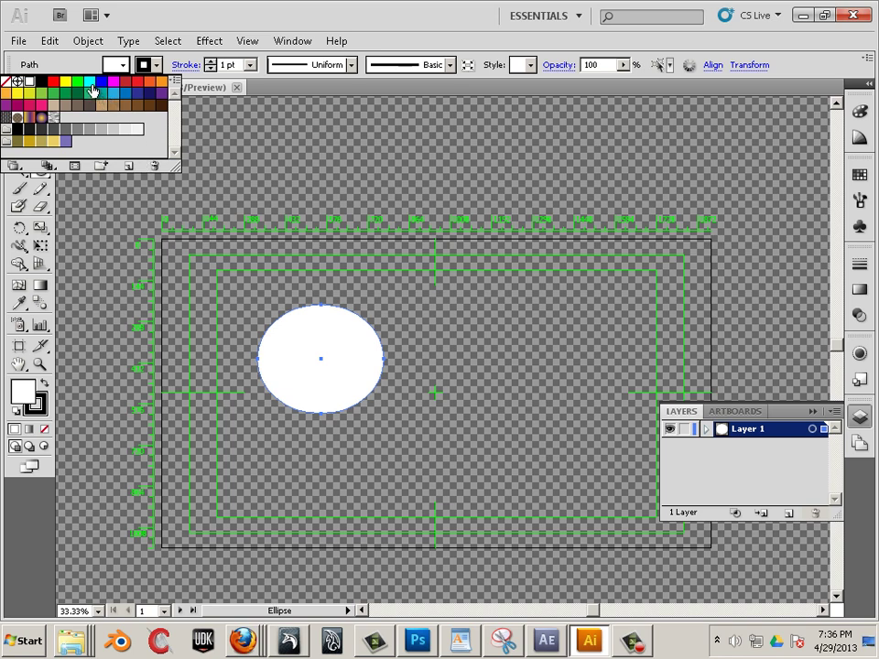
{"action": "left_click", "coordinate": [88, 81]}
Add a second layer and draw a rounded rectangle on it in the lower-right part of the artboard
{"action": "left_click", "coordinate": [789, 514]}
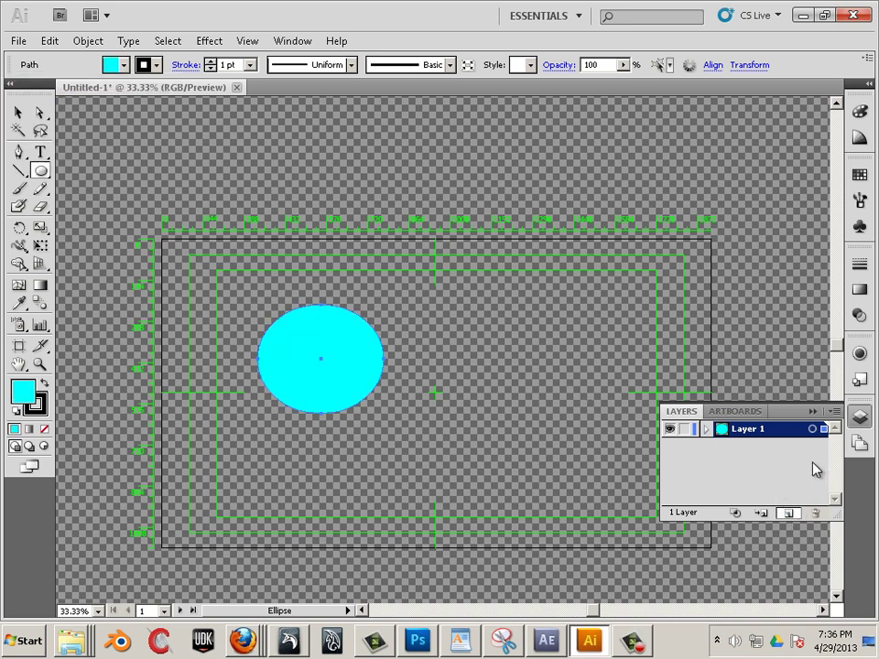
{"action": "left_click", "coordinate": [789, 514]}
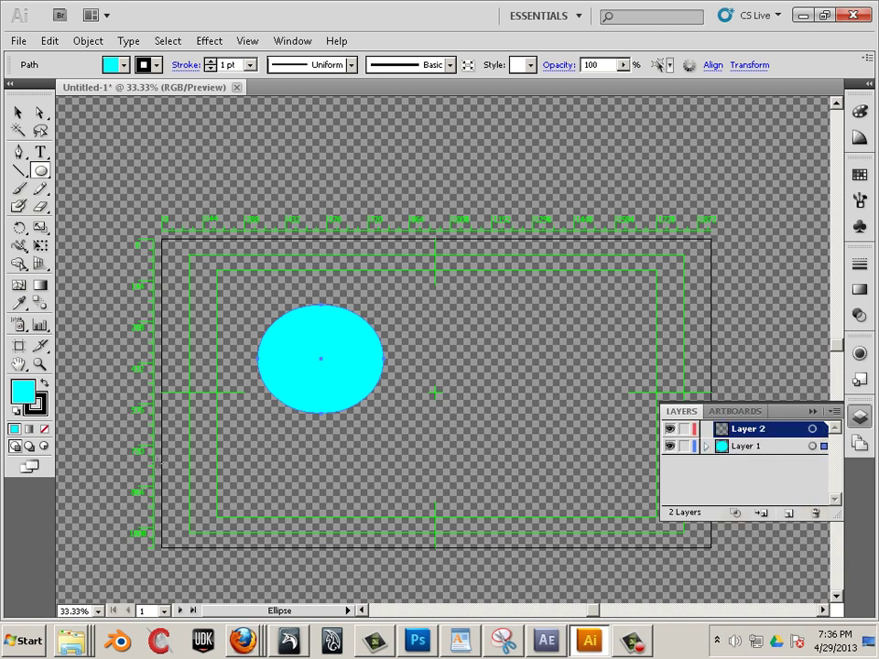
{"action": "left_click", "coordinate": [42, 172]}
{"action": "left_click", "coordinate": [101, 193]}
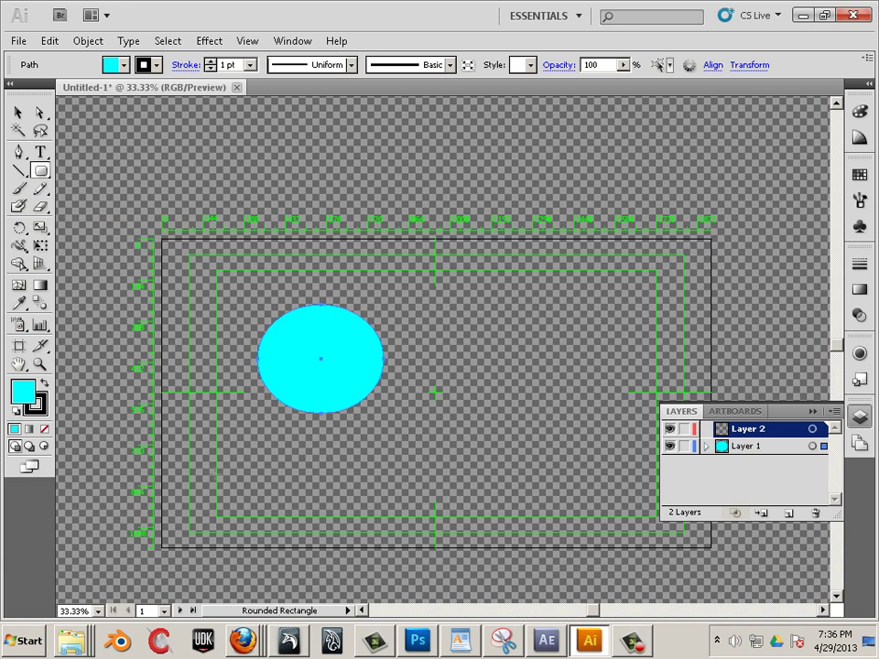
{"action": "left_click_drag", "start_coordinate": [455, 382], "coordinate": [632, 504]}
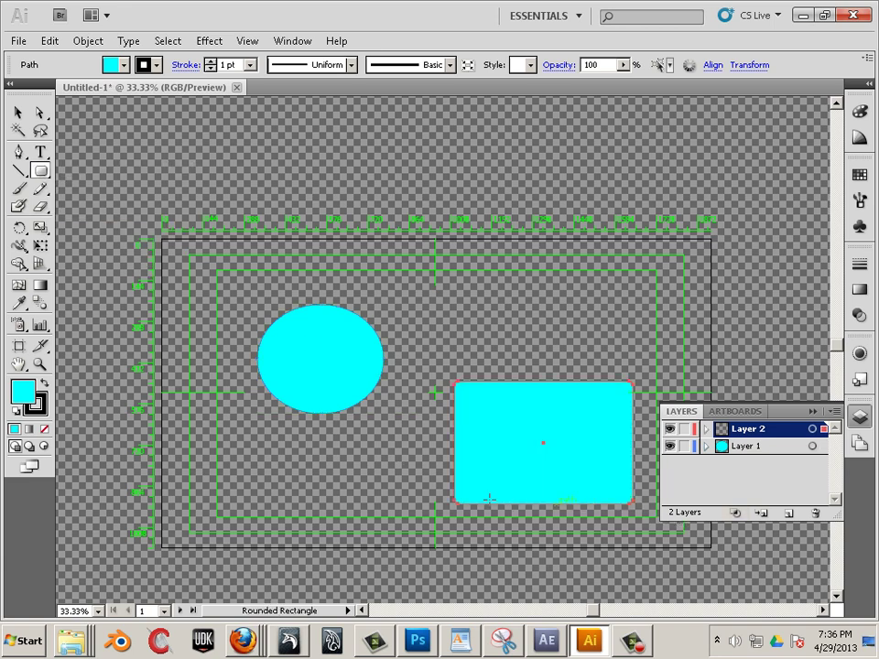
Fill the rounded rectangle with the pure blue swatch
{"action": "left_click", "coordinate": [12, 407]}
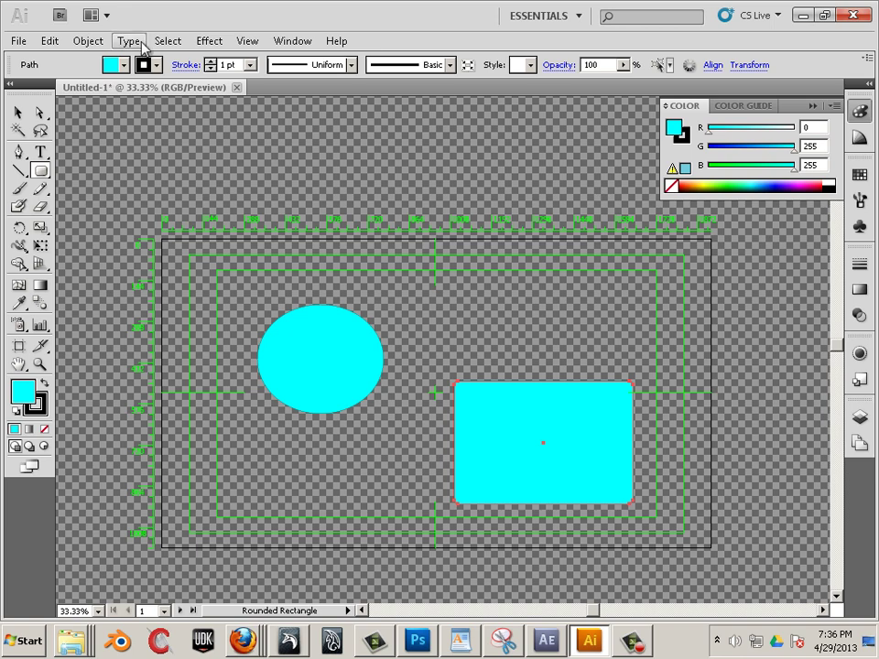
{"action": "left_click", "coordinate": [123, 66]}
{"action": "left_click", "coordinate": [101, 82]}
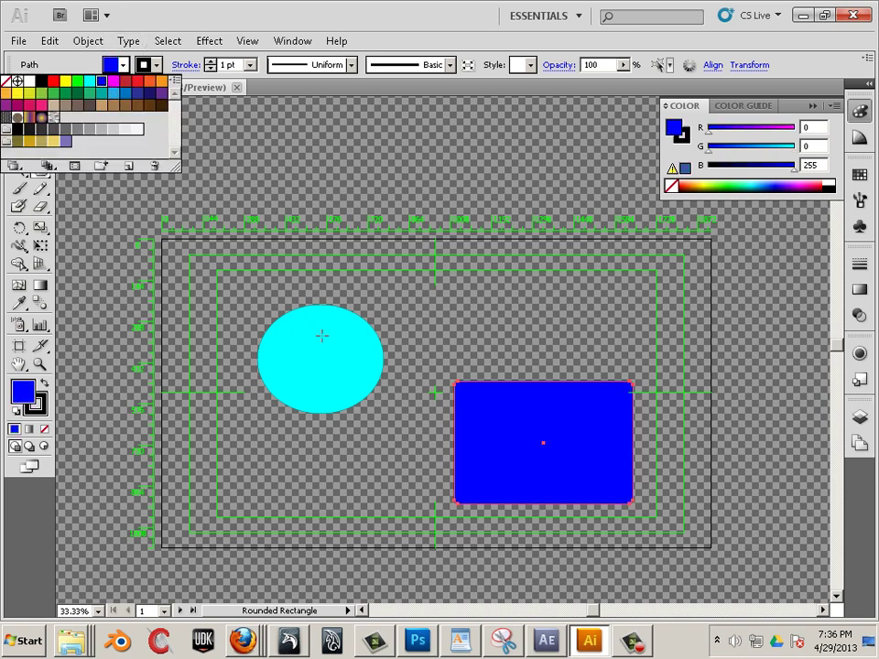
{"action": "left_click", "coordinate": [16, 42]}
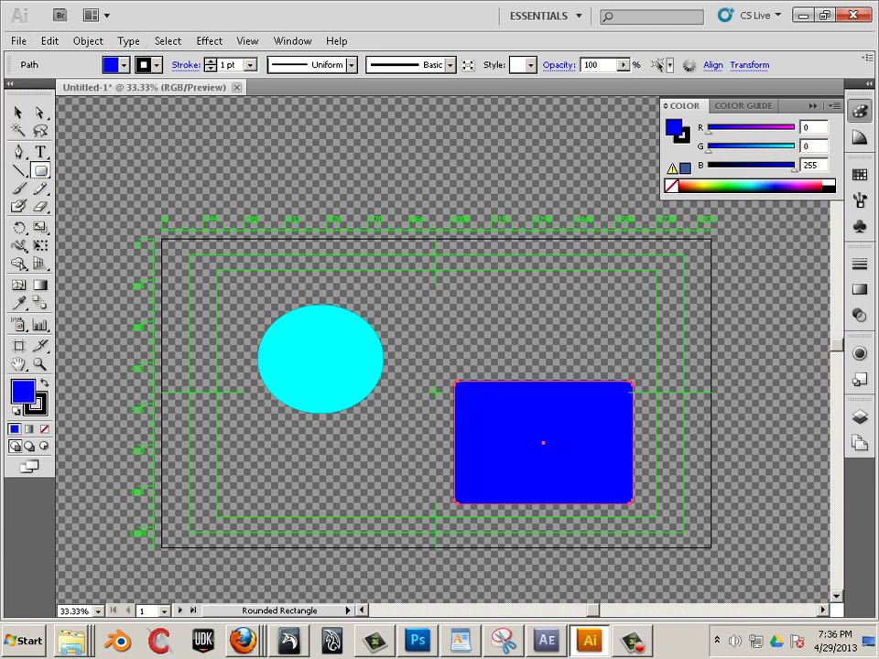
Save the document as Ill.ai in the examples folder on the Desktop, using the default Illustrator CS5 options
{"action": "left_click", "coordinate": [18, 40]}
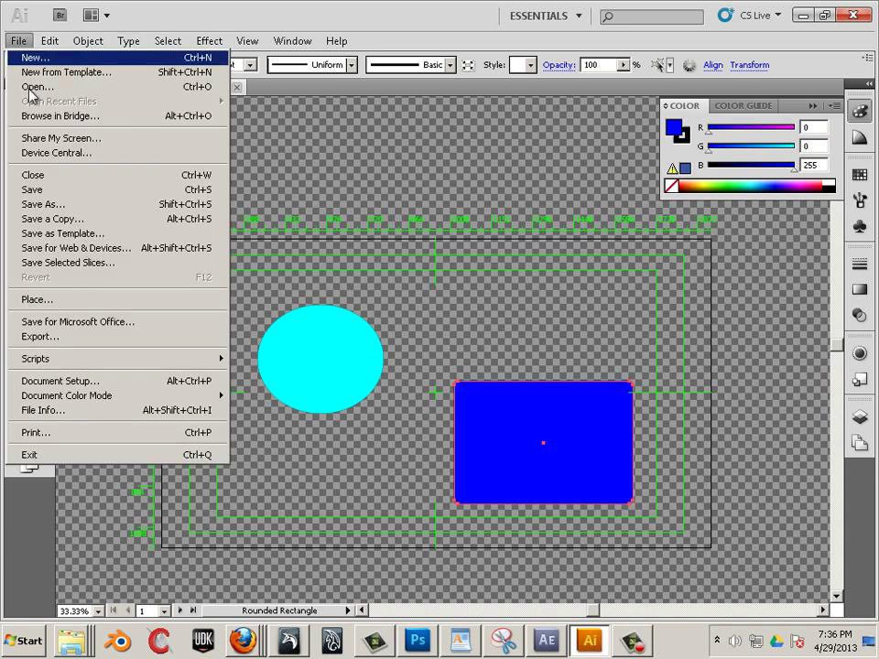
{"action": "left_click", "coordinate": [39, 205]}
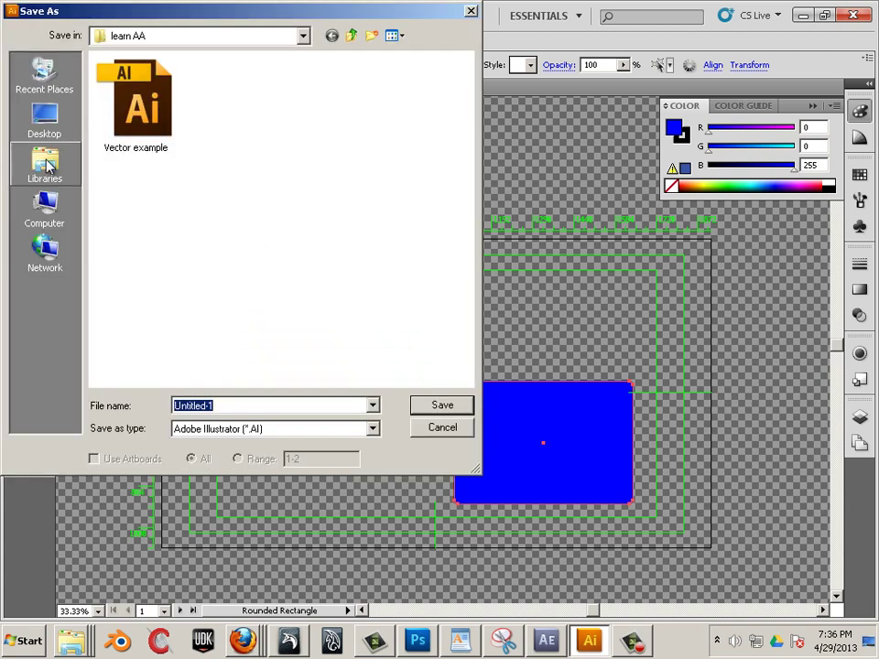
{"action": "left_click", "coordinate": [43, 122]}
{"action": "left_click", "coordinate": [137, 263]}
{"action": "scroll", "coordinate": [195, 291], "scroll_direction": "down", "scroll_amount": 3}
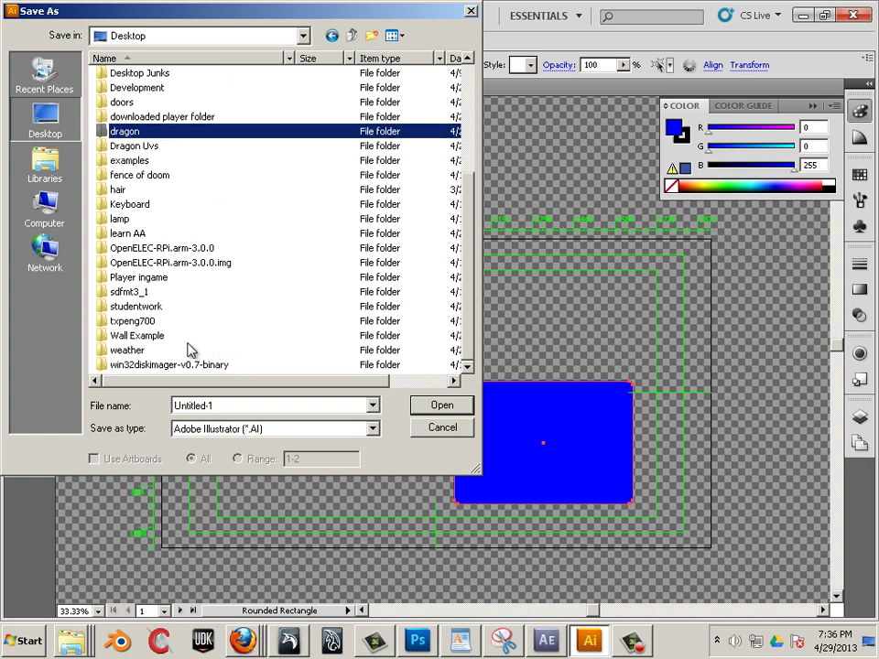
{"action": "left_click", "coordinate": [183, 351]}
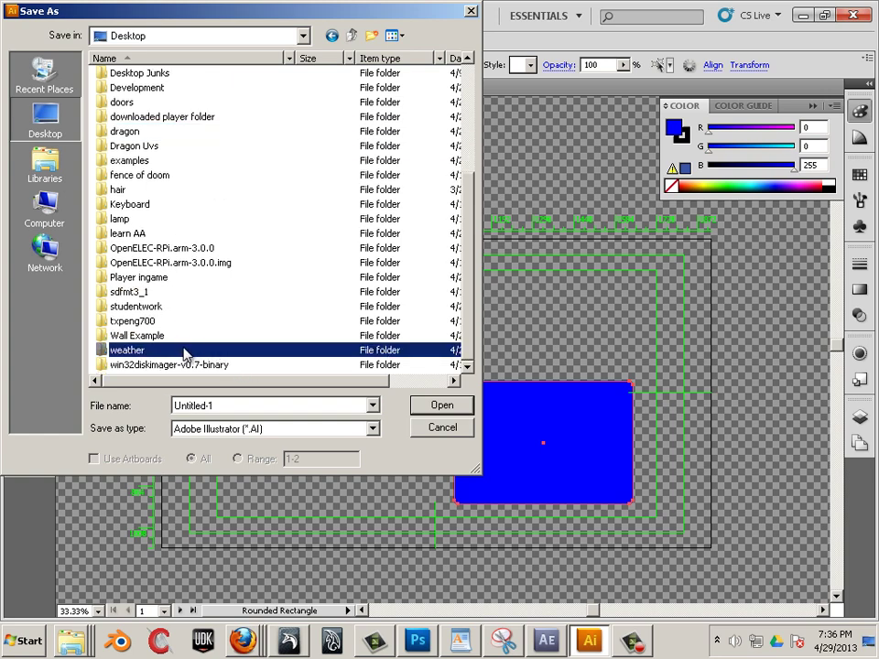
{"action": "scroll", "coordinate": [155, 273], "scroll_direction": "up", "scroll_amount": 1}
{"action": "double_click", "coordinate": [129, 204]}
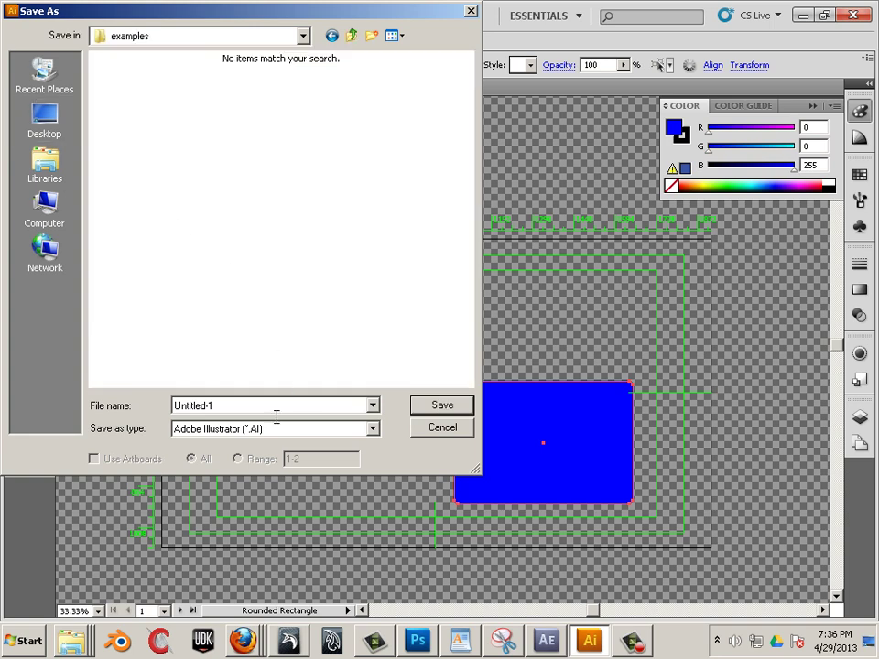
{"action": "left_click", "coordinate": [236, 405]}
{"action": "type", "text": "ll.ai"}
{"action": "left_click", "coordinate": [435, 408]}
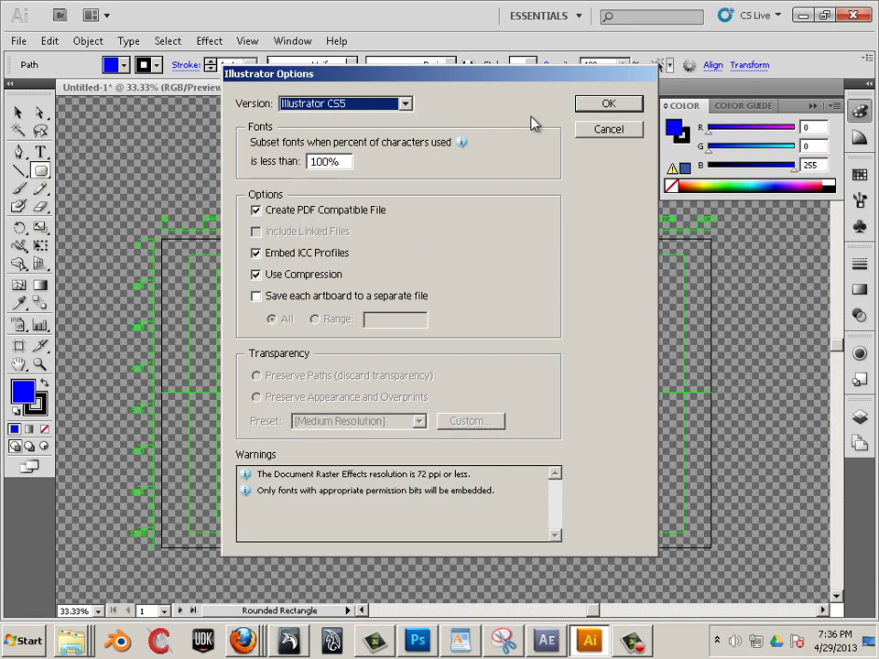
{"action": "left_click", "coordinate": [599, 109]}
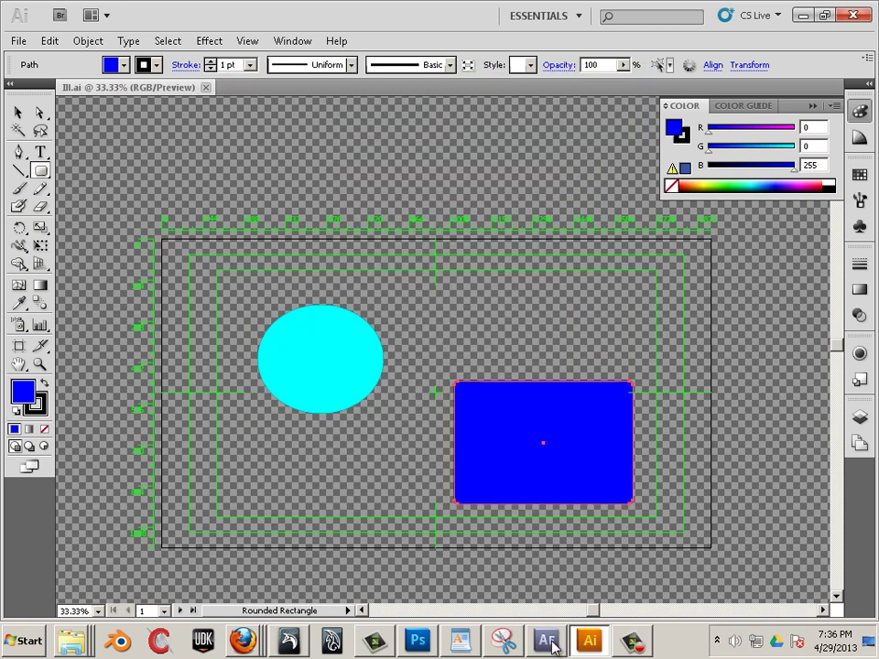
Switch to After Effects, import Ill.ai as a Composition with Layer Size footage dimensions, and open the Ill composition
{"action": "left_click", "coordinate": [548, 644]}
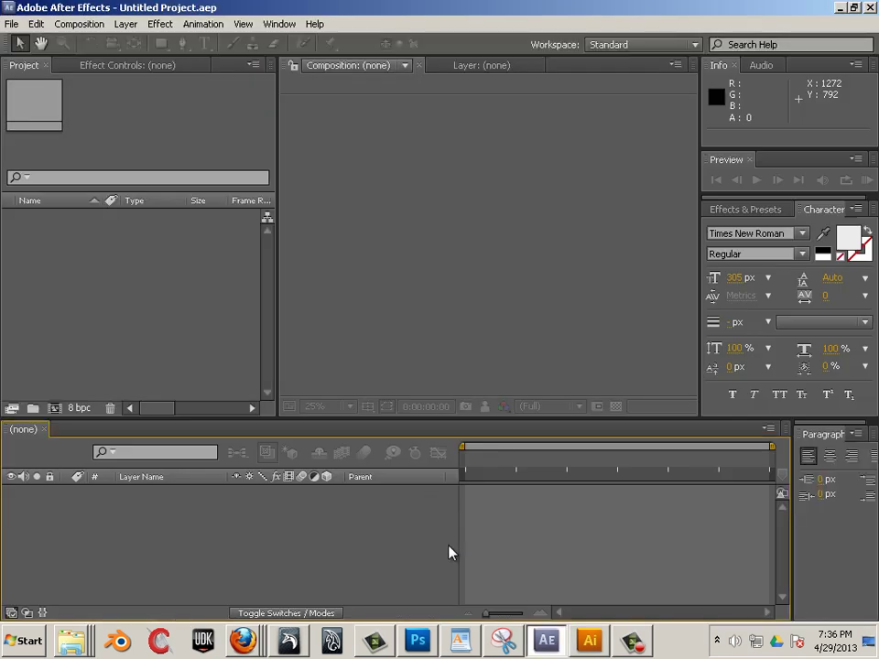
{"action": "left_click", "coordinate": [11, 24]}
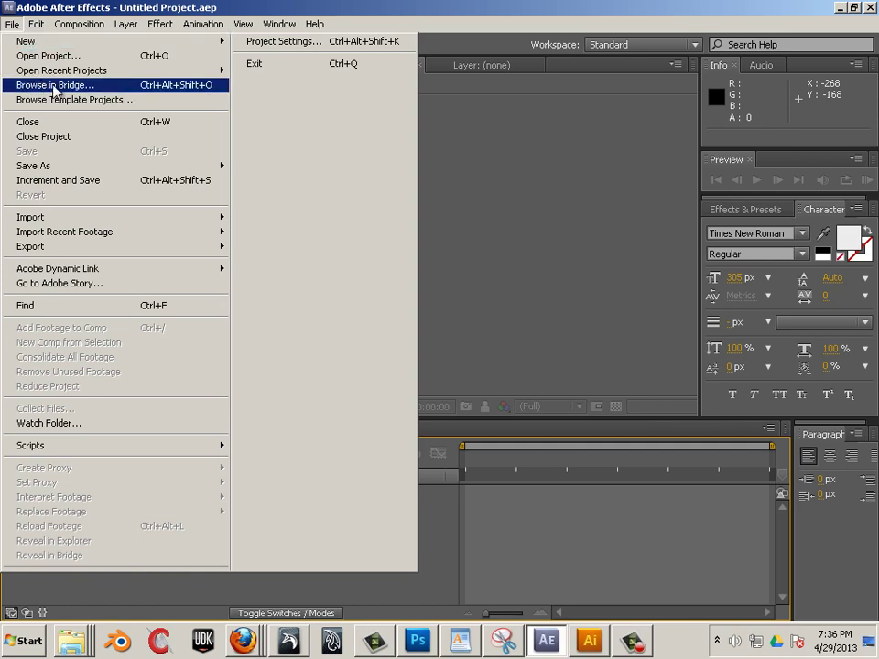
{"action": "mouse_move", "coordinate": [87, 224]}
{"action": "left_click", "coordinate": [255, 218]}
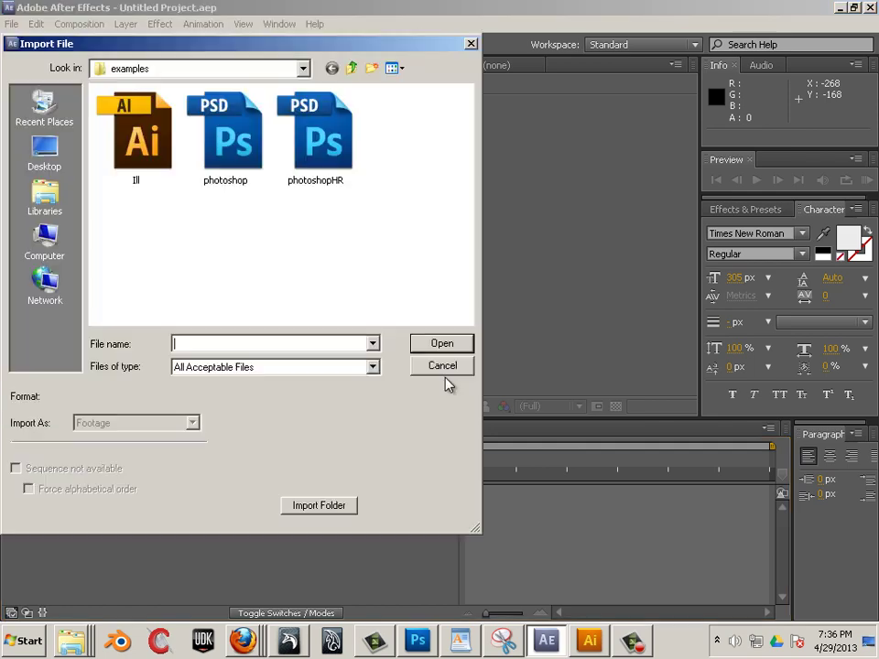
{"action": "double_click", "coordinate": [147, 152]}
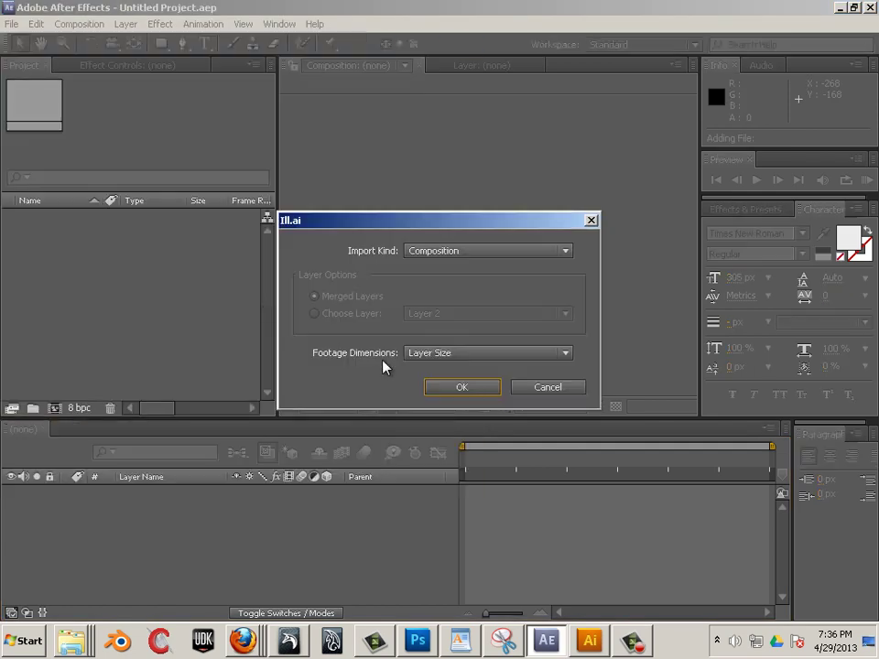
{"action": "left_click", "coordinate": [434, 258]}
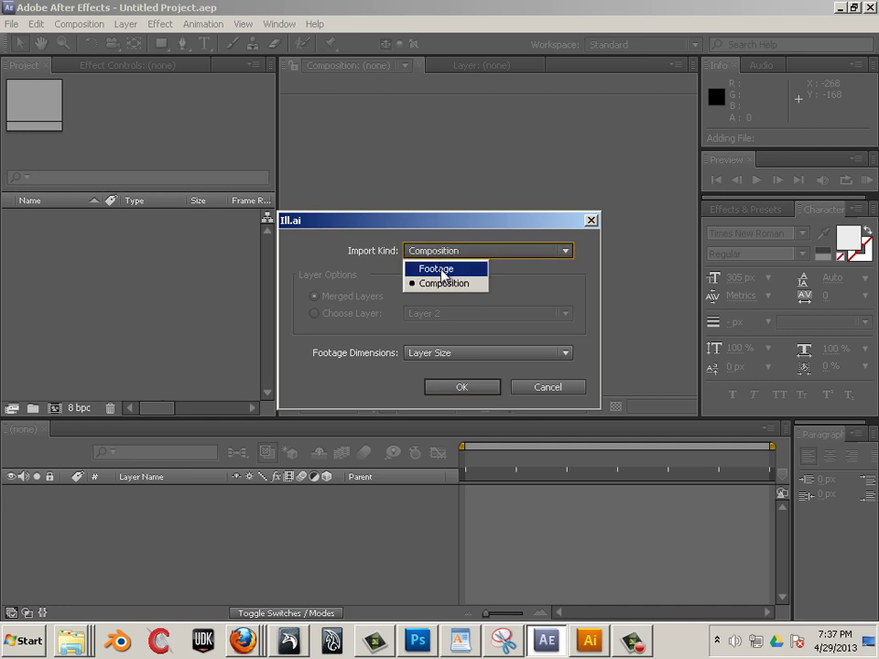
{"action": "left_click", "coordinate": [443, 271]}
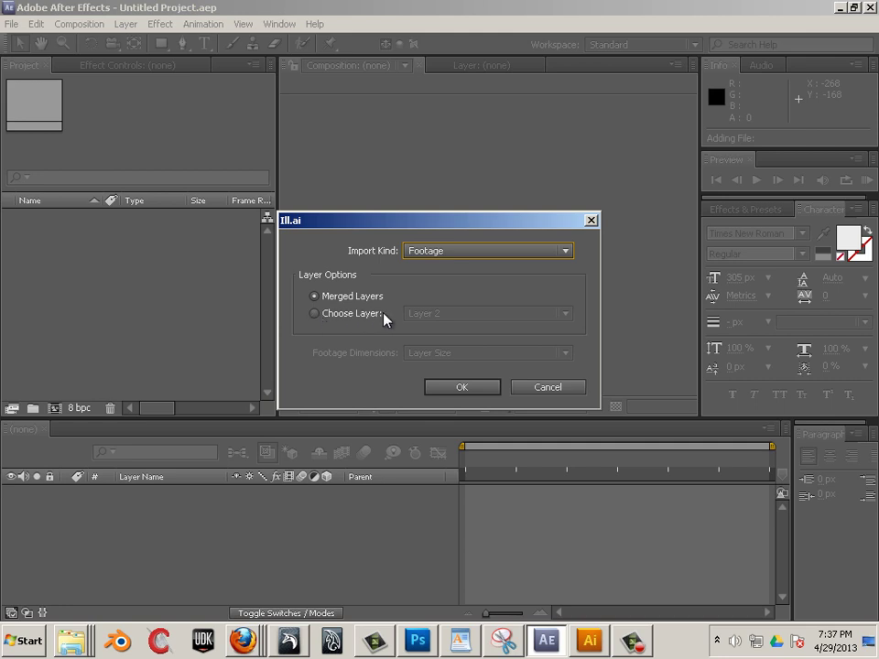
{"action": "left_click", "coordinate": [446, 251]}
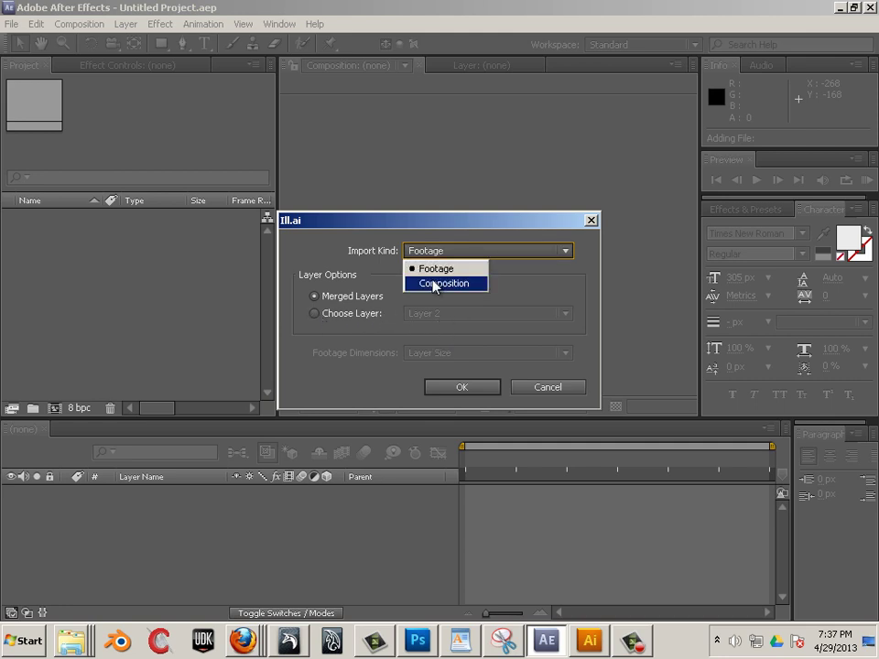
{"action": "left_click", "coordinate": [434, 283]}
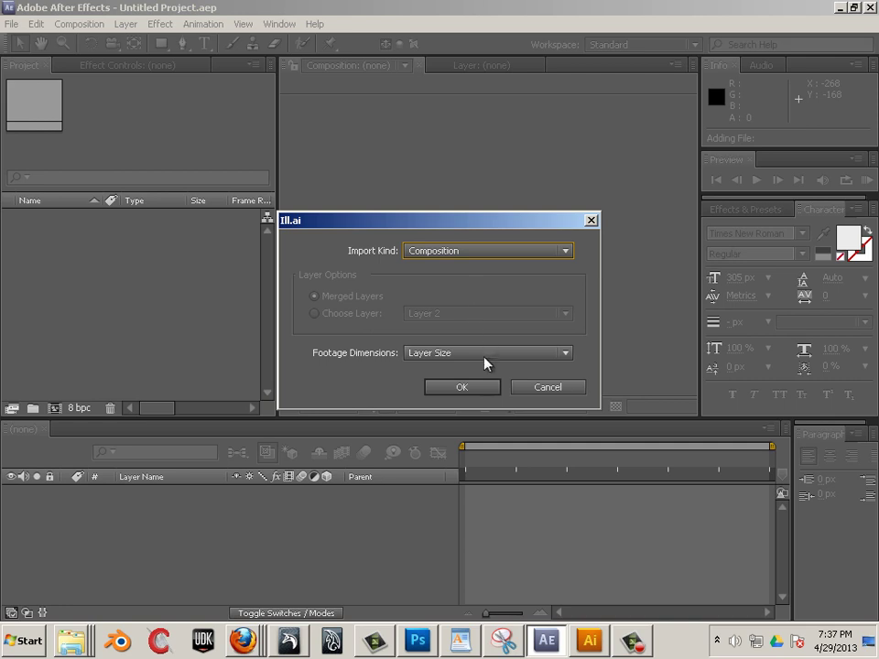
{"action": "left_click", "coordinate": [464, 387]}
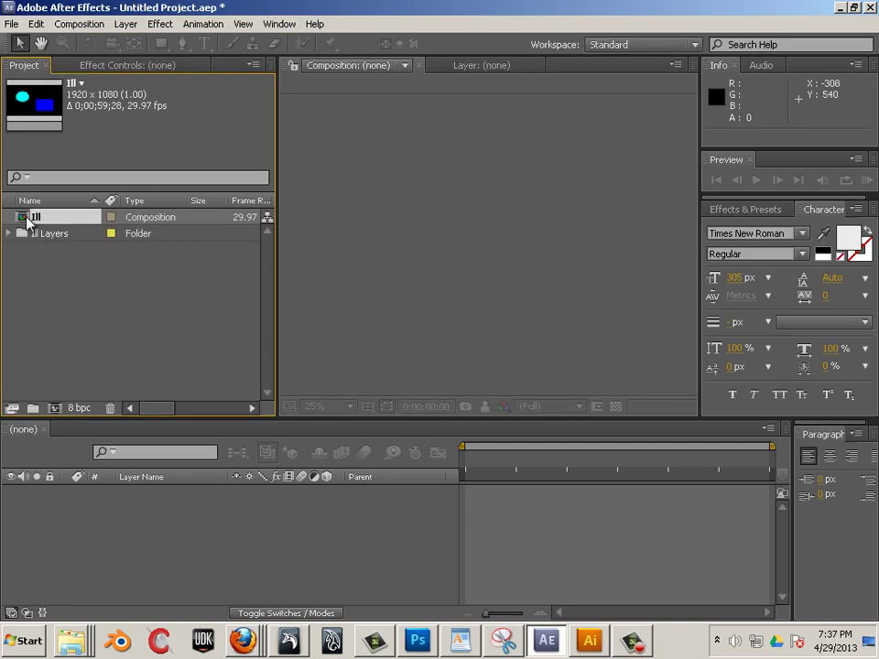
{"action": "double_click", "coordinate": [24, 219]}
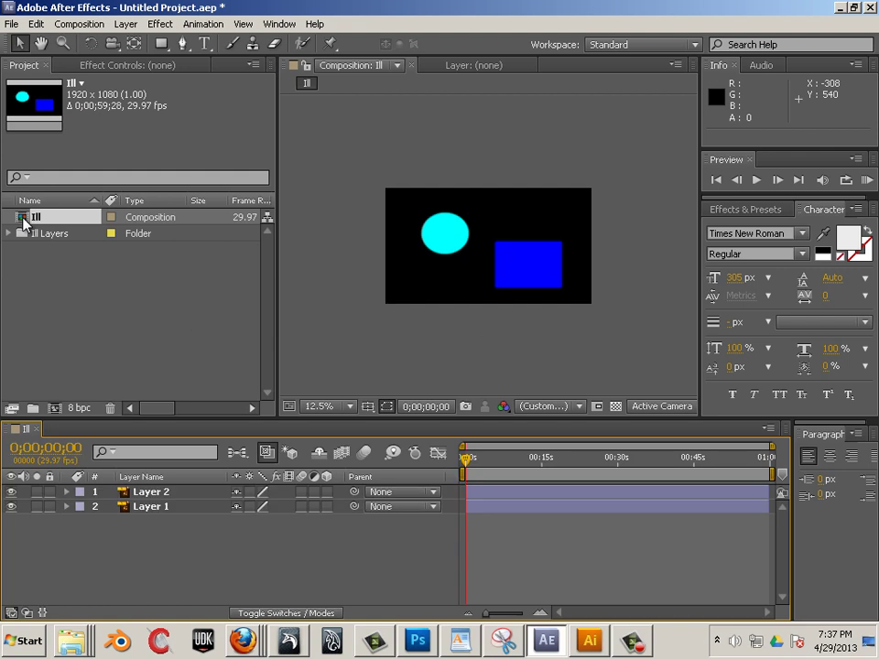
Examine the lower edge of the cyan ellipse in the Ill composition at high magnification
{"action": "left_click", "coordinate": [441, 242]}
{"action": "scroll", "coordinate": [453, 280], "scroll_direction": "up", "scroll_amount": 4}
{"action": "scroll", "coordinate": [441, 290], "scroll_direction": "up", "scroll_amount": 1}
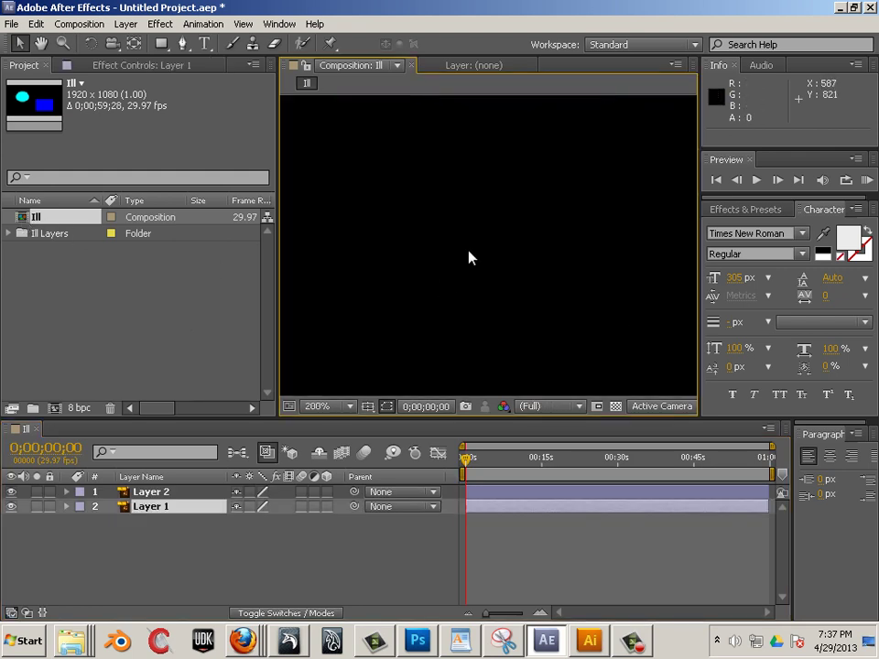
{"action": "key", "text": "h"}
{"action": "left_click_drag", "start_coordinate": [484, 216], "coordinate": [567, 338]}
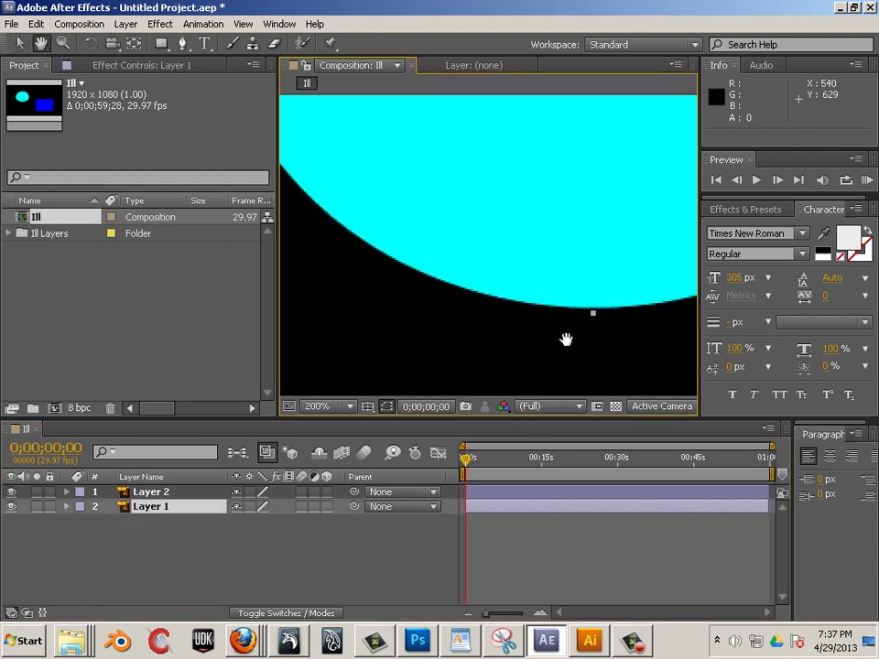
{"action": "key", "text": "v"}
{"action": "scroll", "coordinate": [406, 304], "scroll_direction": "up", "scroll_amount": 3}
{"action": "left_click_drag", "start_coordinate": [439, 252], "coordinate": [462, 285]}
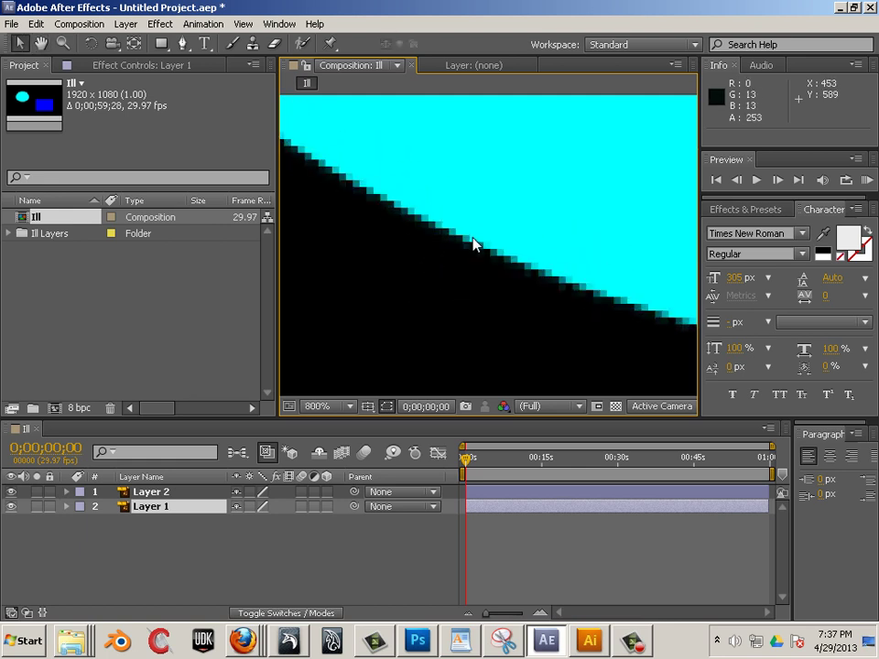
{"action": "scroll", "coordinate": [467, 242], "scroll_direction": "down", "scroll_amount": 3}
{"action": "scroll", "coordinate": [462, 249], "scroll_direction": "up", "scroll_amount": 2}
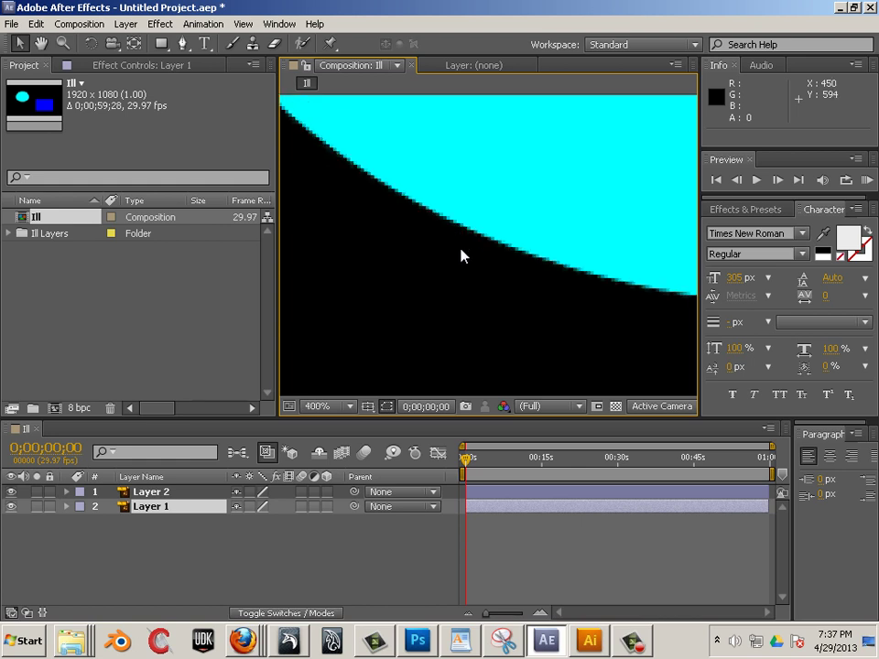
{"action": "scroll", "coordinate": [462, 256], "scroll_direction": "down", "scroll_amount": 5}
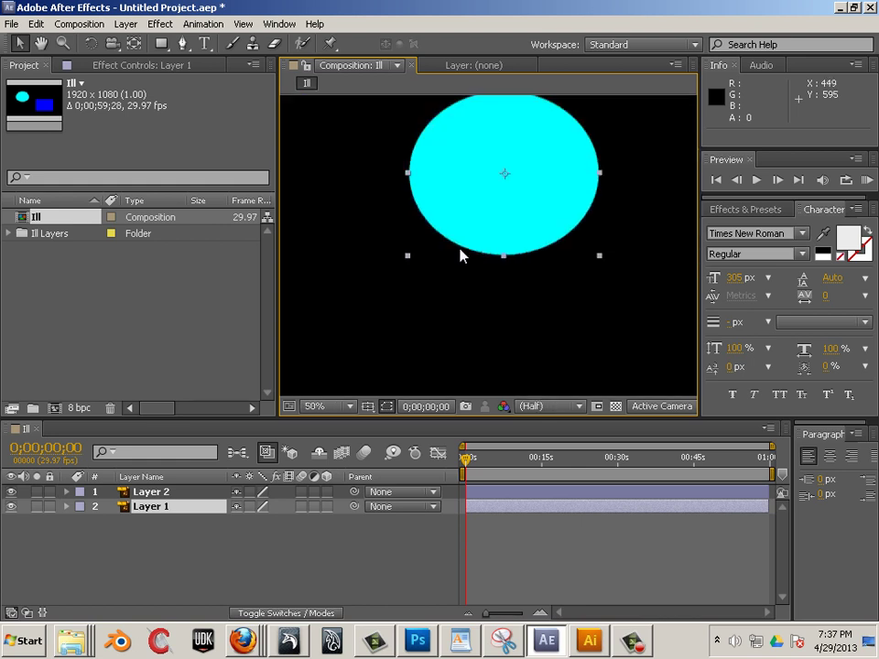
{"action": "scroll", "coordinate": [462, 255], "scroll_direction": "down", "scroll_amount": 4}
{"action": "scroll", "coordinate": [460, 257], "scroll_direction": "up", "scroll_amount": 1}
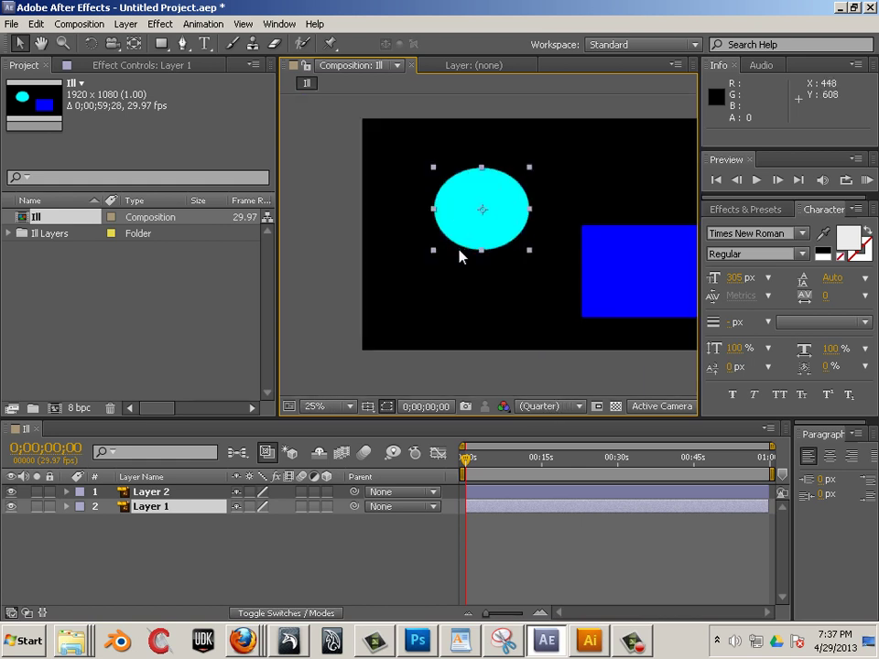
Reposition and resize the cyan ellipse in the left half of the composition, and shrink the blue rectangle
{"action": "left_click_drag", "start_coordinate": [473, 237], "coordinate": [440, 209]}
{"action": "left_click_drag", "start_coordinate": [494, 222], "coordinate": [516, 251]}
{"action": "left_click_drag", "start_coordinate": [480, 206], "coordinate": [498, 241]}
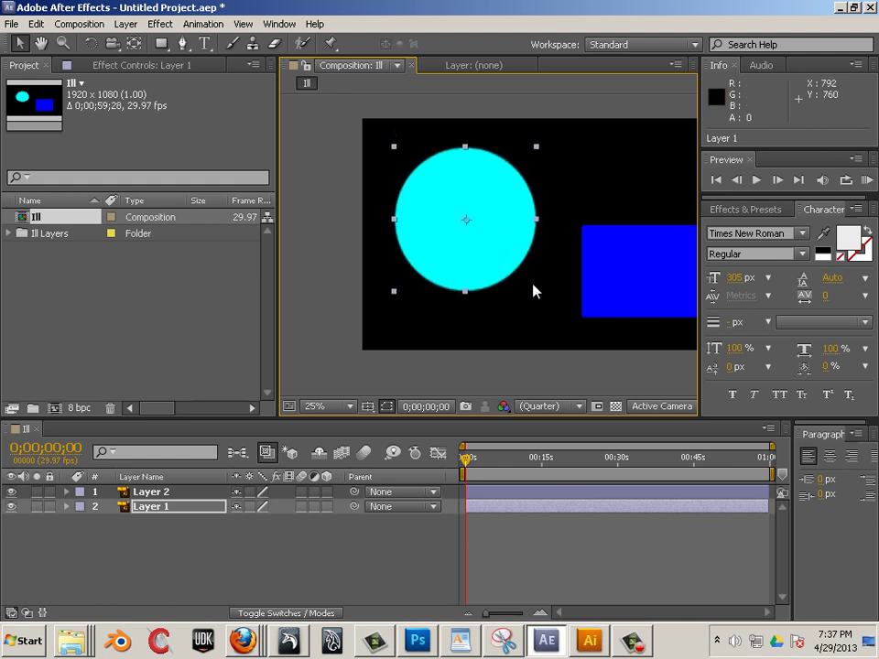
{"action": "mouse_move", "coordinate": [534, 290]}
{"action": "left_mouse_down"}
{"action": "mouse_move", "coordinate": [525, 276]}
{"action": "mouse_move", "coordinate": [539, 298]}
{"action": "mouse_move", "coordinate": [536, 289]}
{"action": "mouse_move", "coordinate": [525, 299]}
{"action": "mouse_move", "coordinate": [546, 291]}
{"action": "mouse_move", "coordinate": [546, 304]}
{"action": "left_mouse_up"}
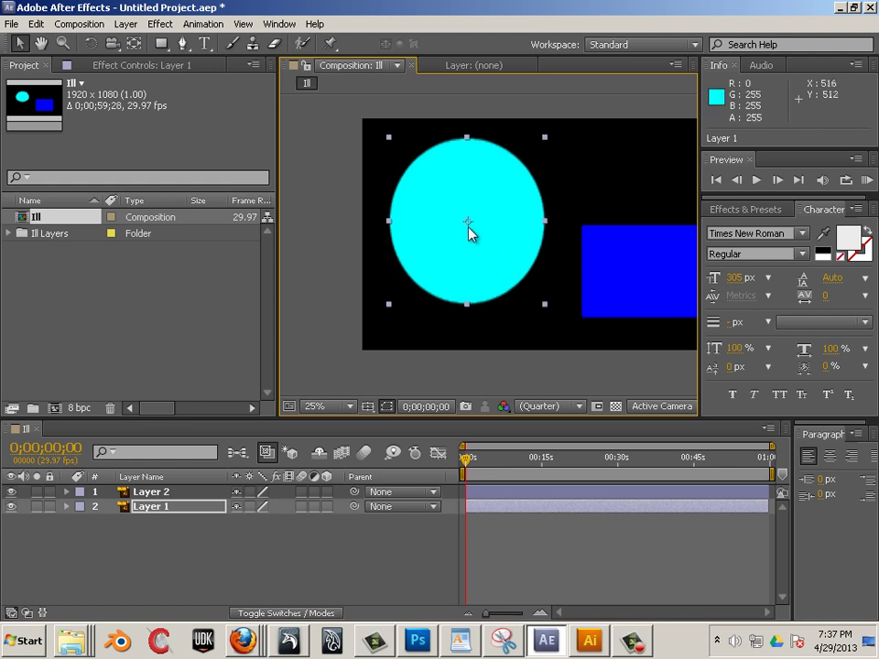
{"action": "left_click_drag", "start_coordinate": [468, 225], "coordinate": [473, 232]}
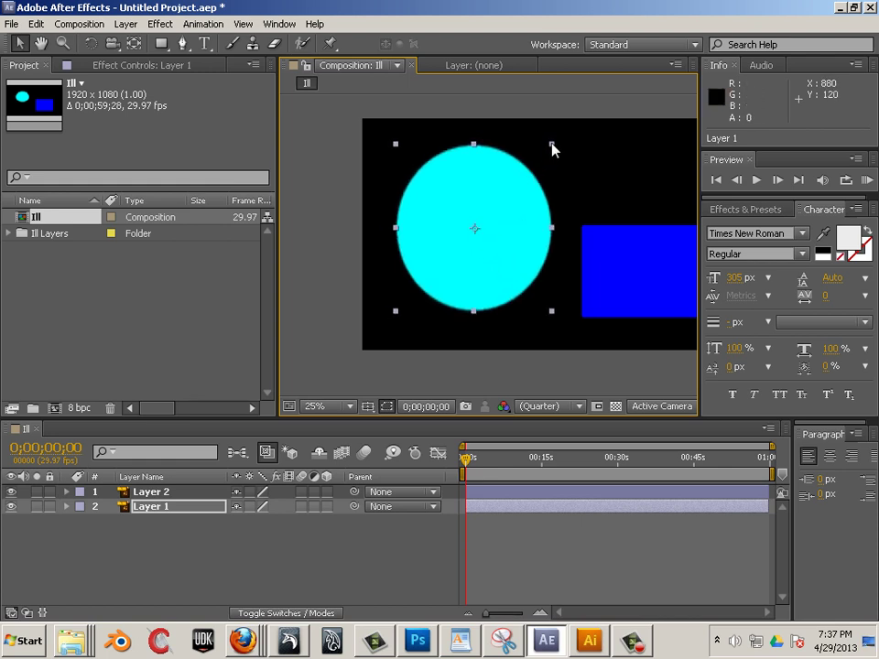
{"action": "left_click_drag", "start_coordinate": [551, 144], "coordinate": [514, 190]}
{"action": "left_click", "coordinate": [593, 245]}
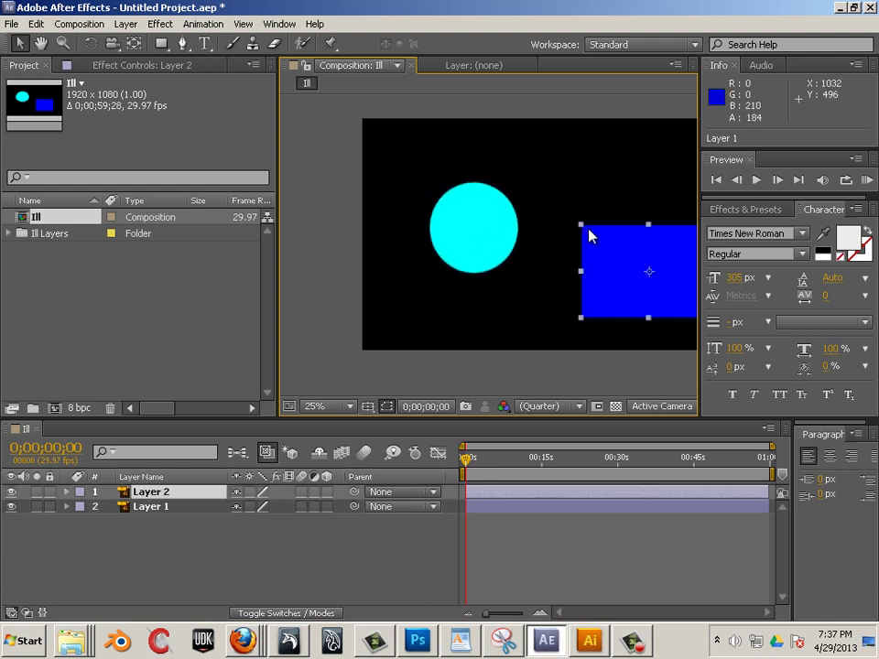
{"action": "mouse_move", "coordinate": [588, 230]}
{"action": "left_mouse_down"}
{"action": "mouse_move", "coordinate": [614, 243]}
{"action": "mouse_move", "coordinate": [598, 249]}
{"action": "left_mouse_up"}
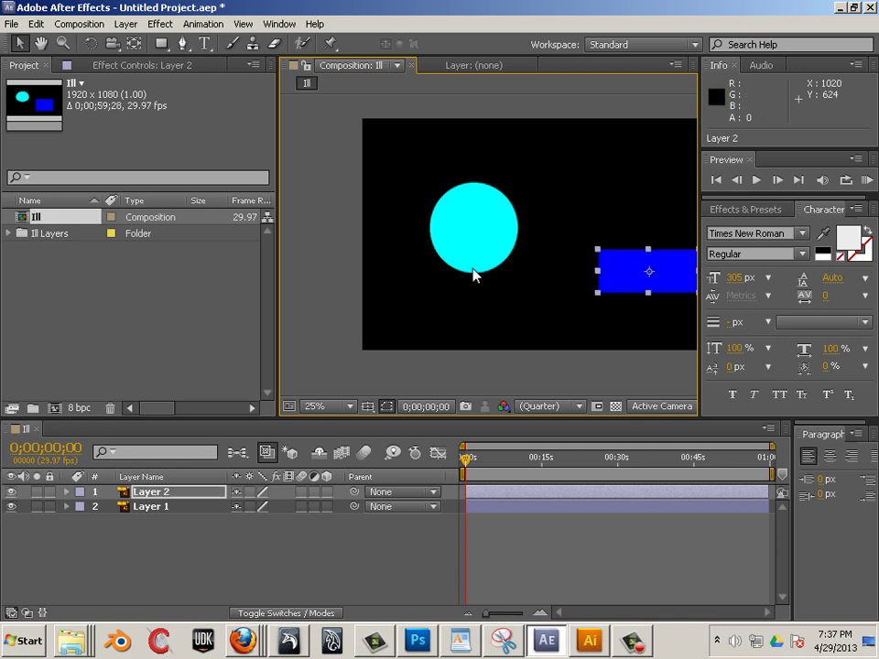
Import photoshopHR from the examples folder as a composition and open it
{"action": "right_click", "coordinate": [63, 314]}
{"action": "mouse_move", "coordinate": [98, 359]}
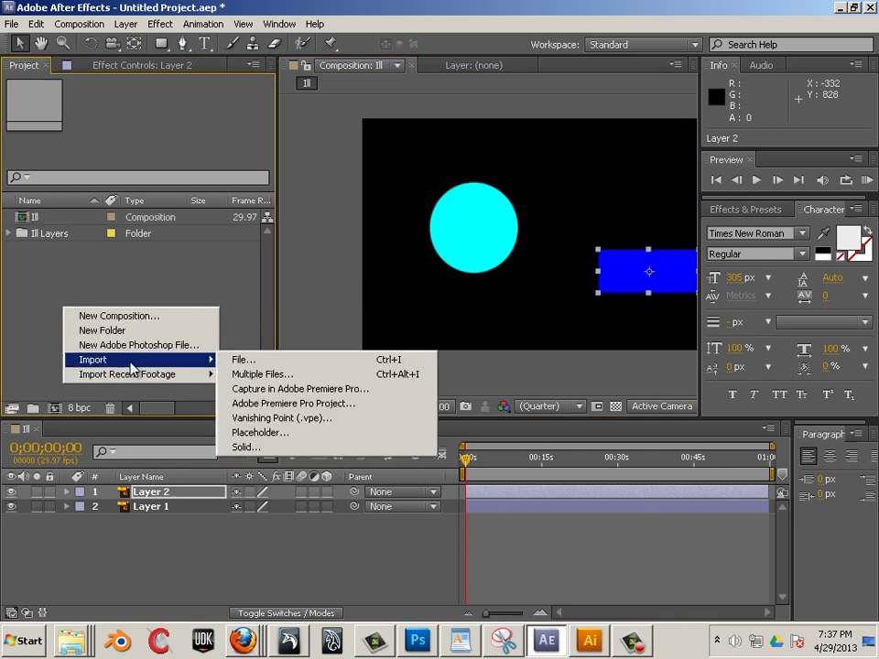
{"action": "left_click", "coordinate": [302, 360]}
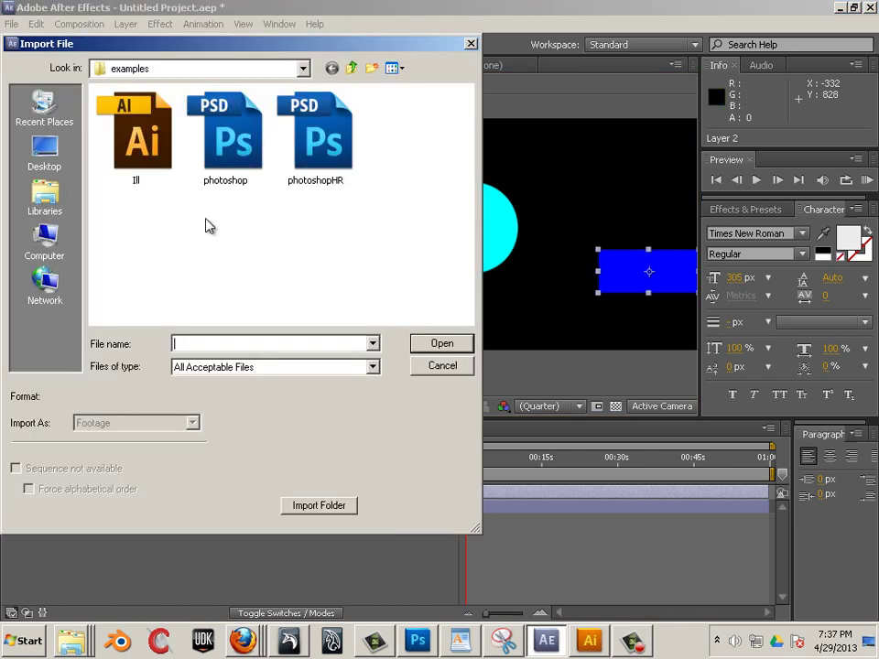
{"action": "double_click", "coordinate": [325, 142]}
{"action": "left_click", "coordinate": [374, 427]}
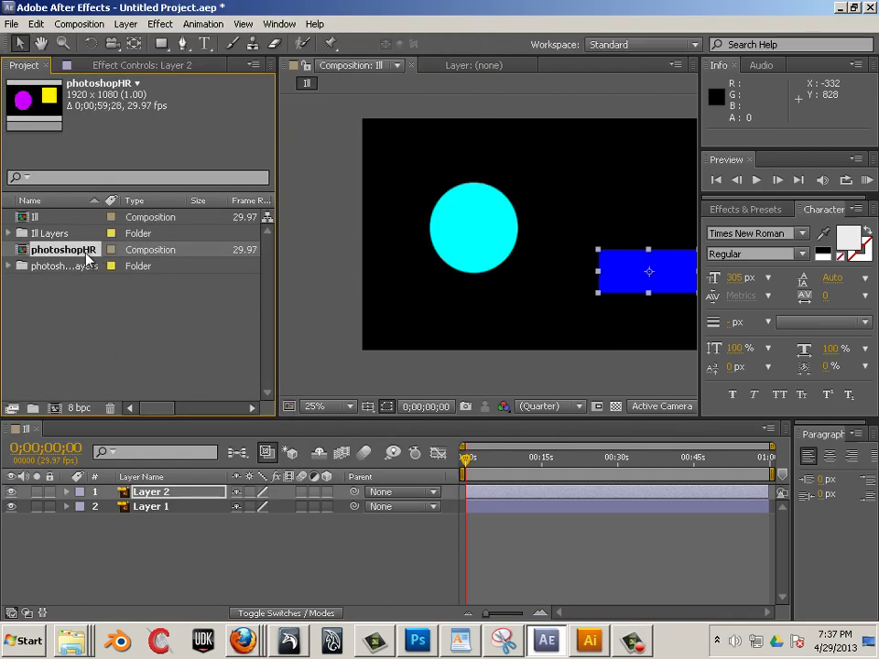
{"action": "left_click", "coordinate": [61, 217]}
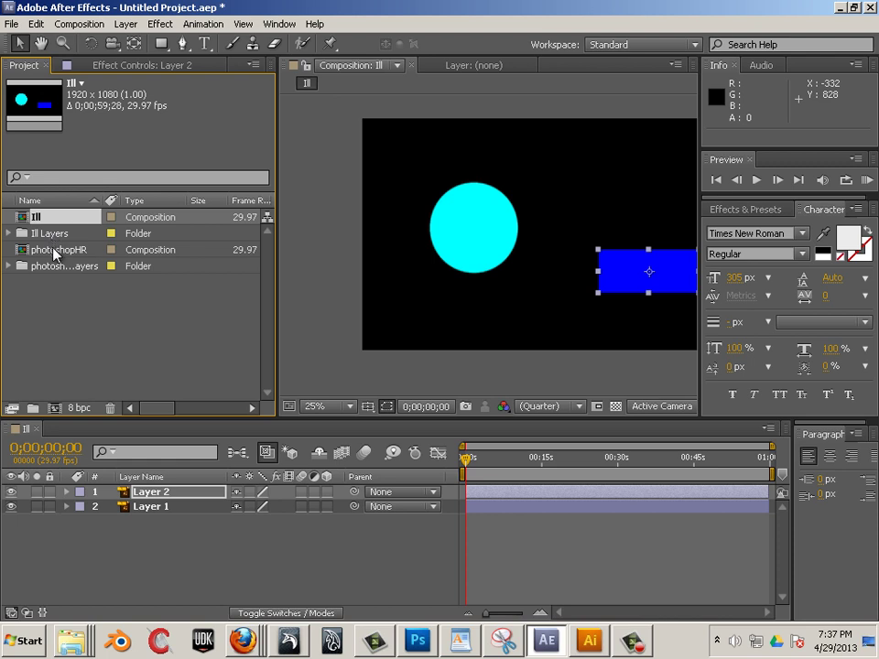
{"action": "double_click", "coordinate": [55, 250]}
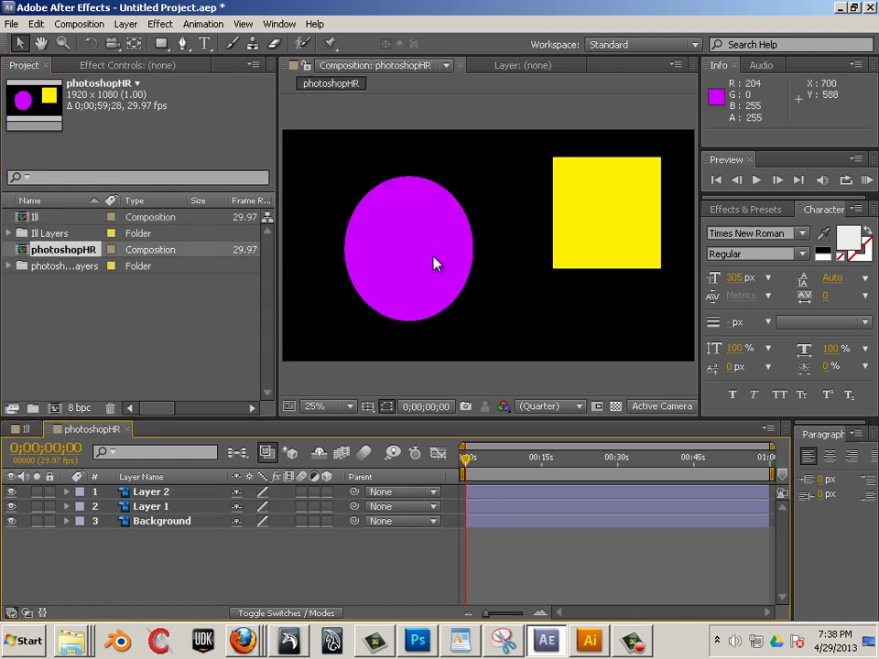
Try moving Layer 2 in photoshopHR, undo it, and inspect the Background and Layer 1 sources in the photoshopHR Layers folder
{"action": "left_click_drag", "start_coordinate": [436, 264], "coordinate": [403, 261]}
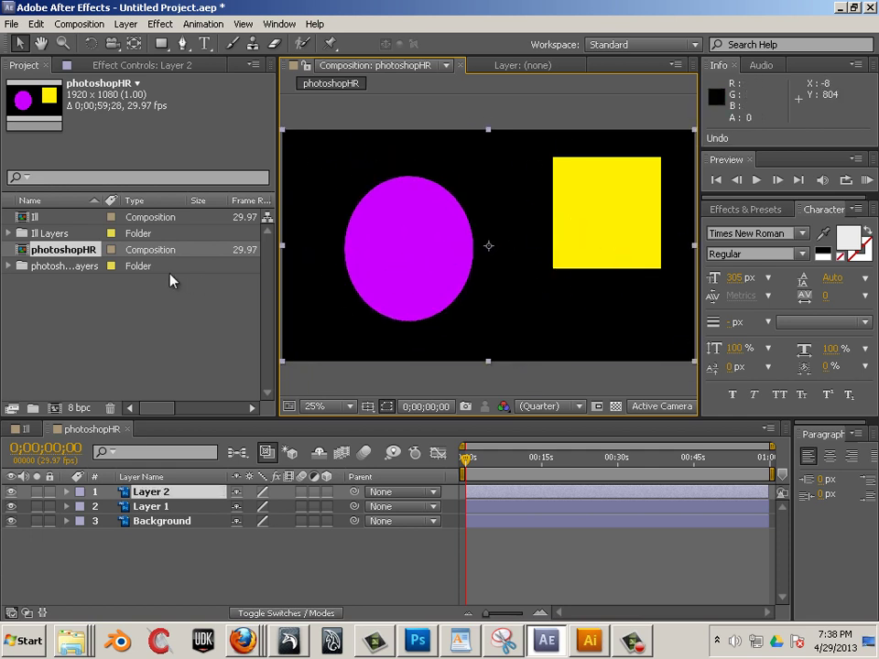
{"action": "left_click", "coordinate": [11, 265]}
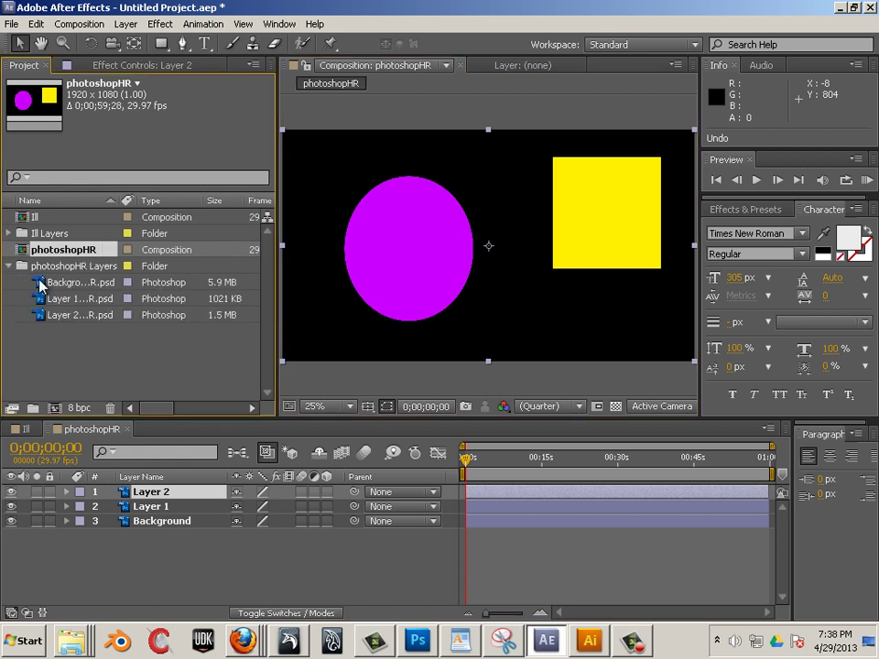
{"action": "left_click", "coordinate": [43, 283]}
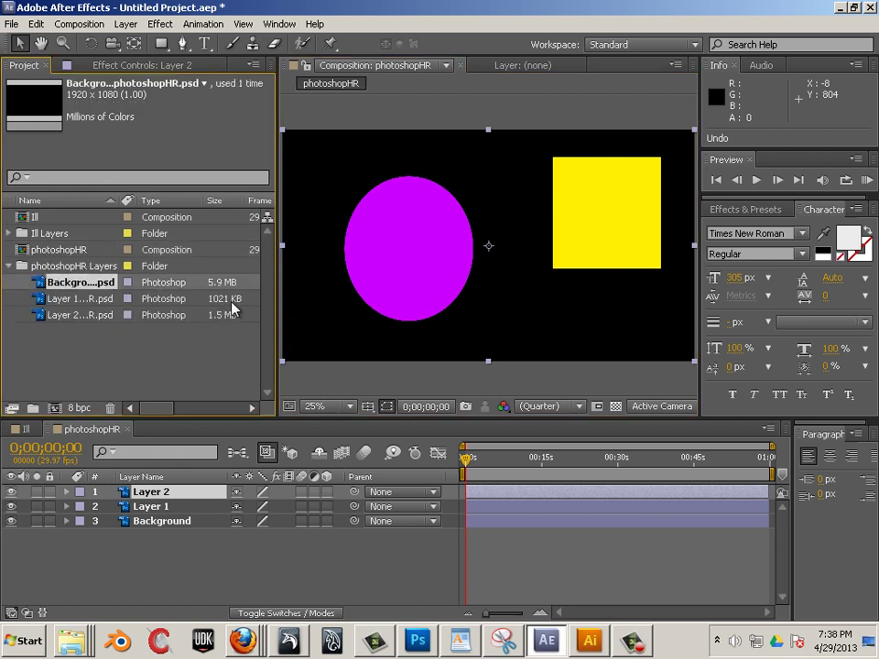
{"action": "left_click", "coordinate": [77, 300]}
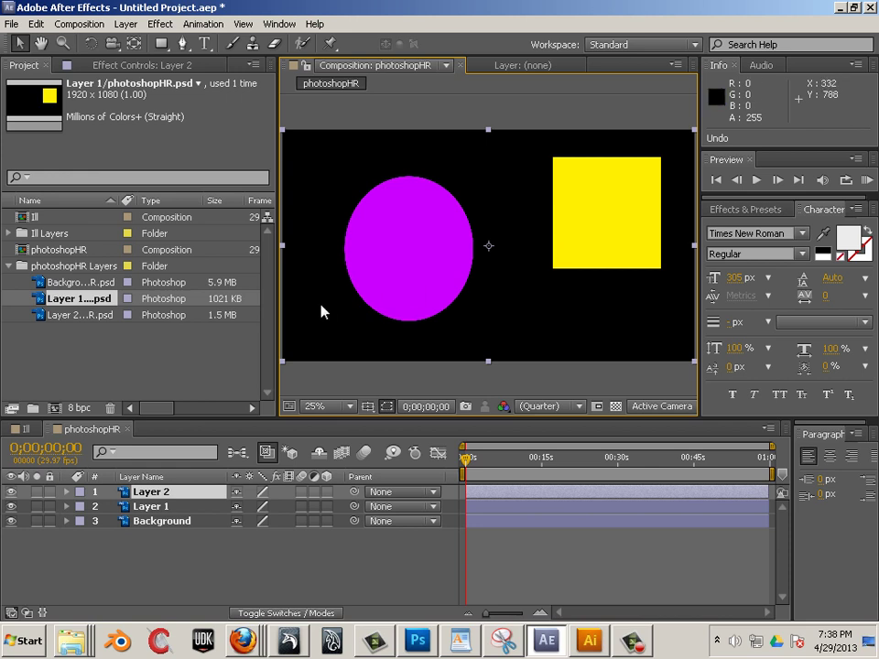
Try moving Layer 1 in the photoshopHR composition and undo the move
{"action": "left_click", "coordinate": [146, 508]}
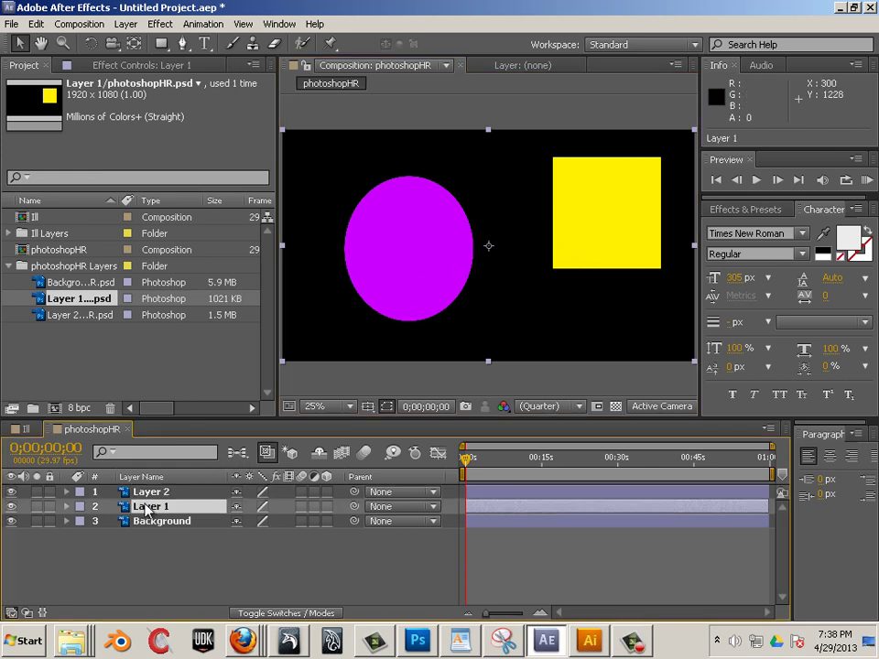
{"action": "left_click_drag", "start_coordinate": [489, 249], "coordinate": [428, 279]}
{"action": "key", "text": "ctrl+z"}
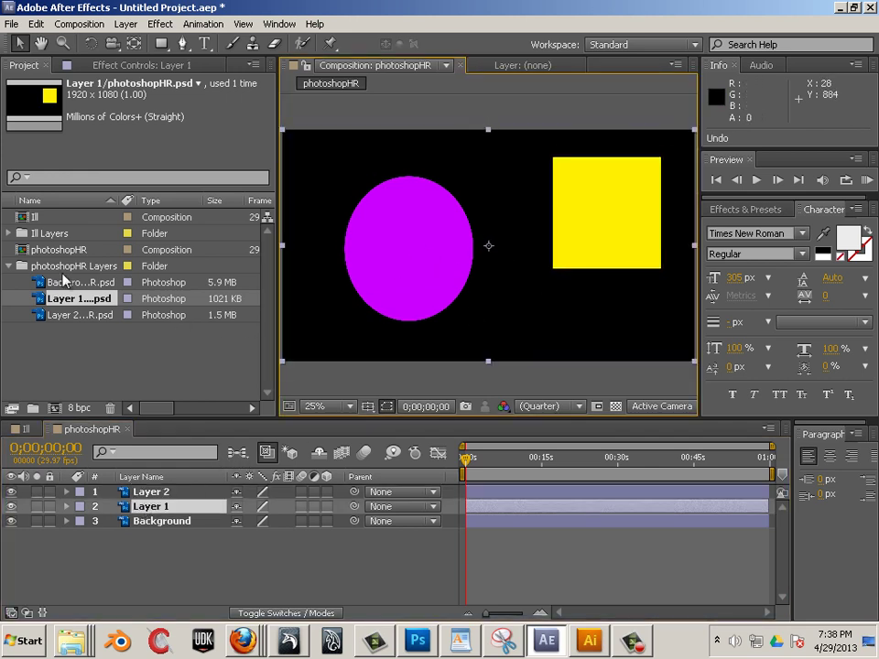
Return to the Ill composition, enlarge and reposition the cyan ellipse, and collapse the photoshopHR Layers folder
{"action": "left_click", "coordinate": [28, 429]}
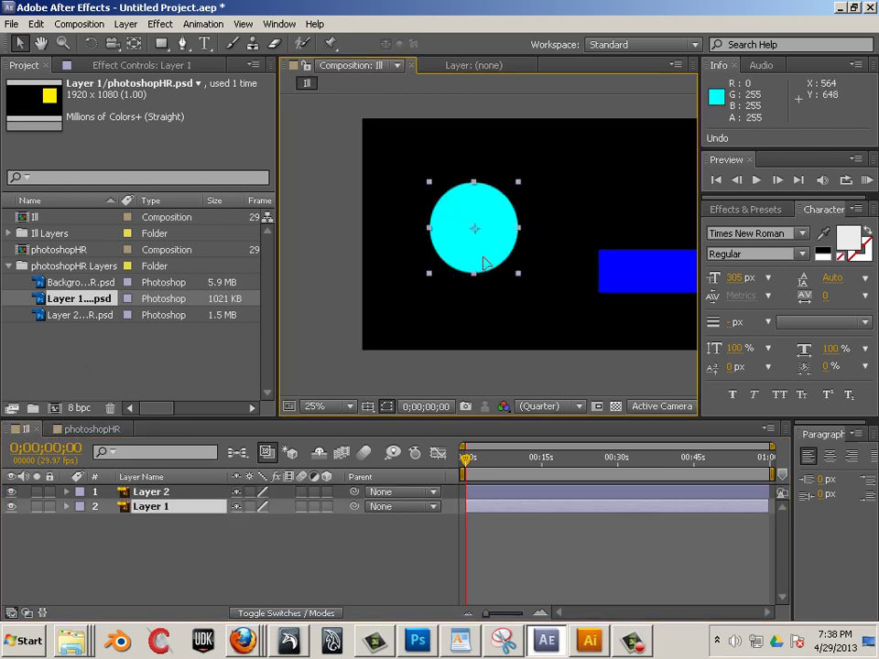
{"action": "left_click_drag", "start_coordinate": [484, 257], "coordinate": [517, 274]}
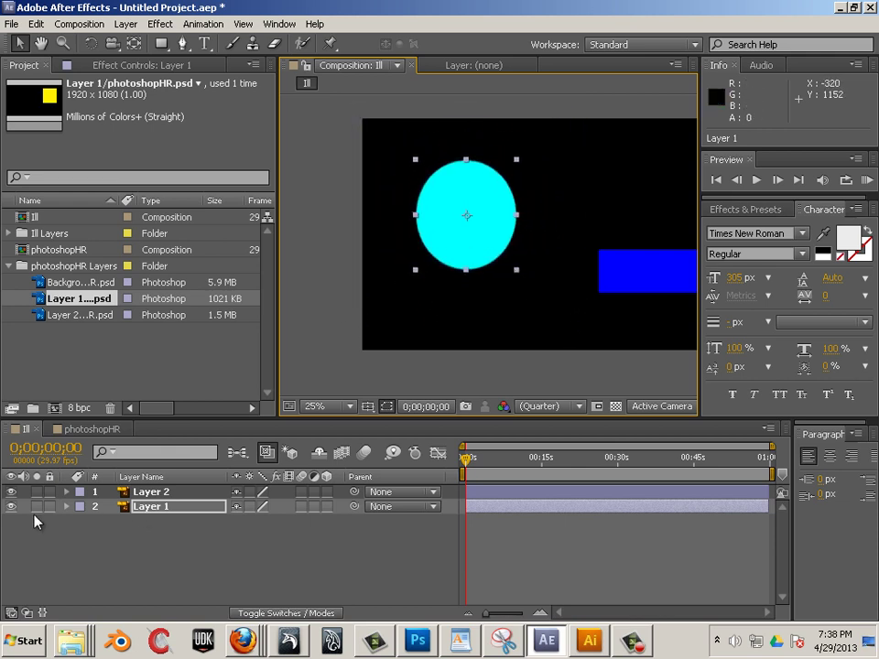
{"action": "left_click_drag", "start_coordinate": [468, 220], "coordinate": [475, 235]}
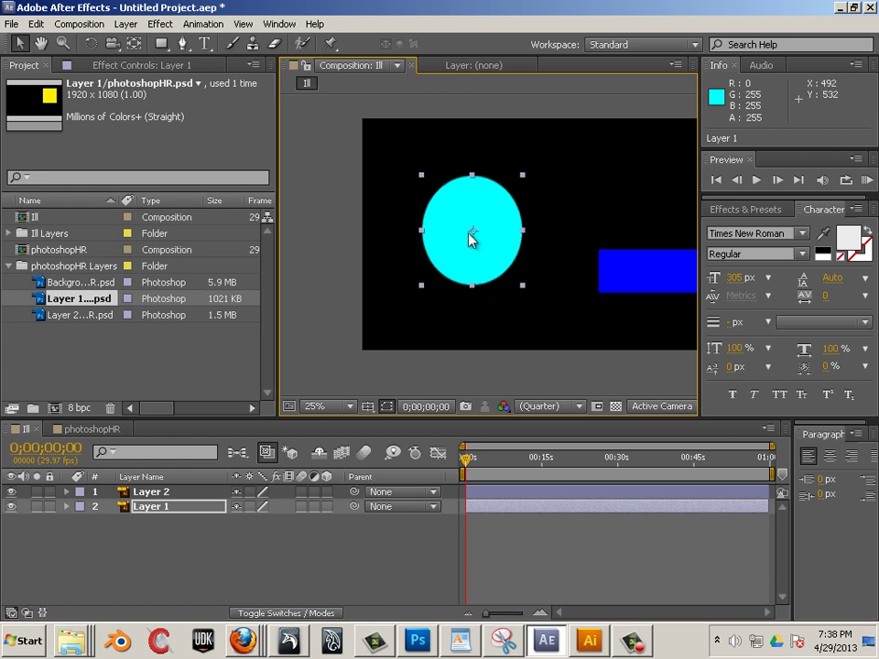
{"action": "left_click", "coordinate": [5, 282]}
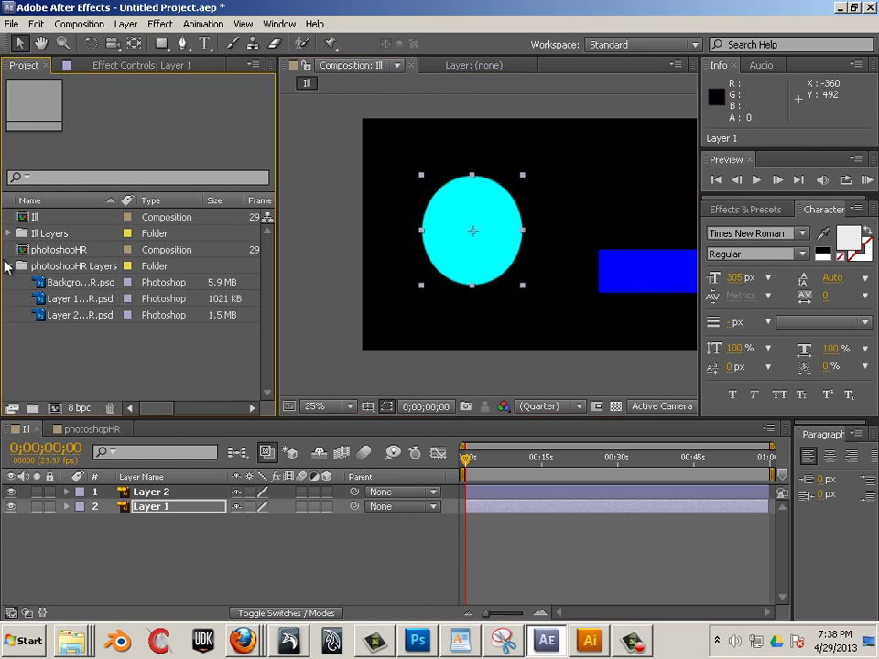
{"action": "left_click", "coordinate": [9, 266]}
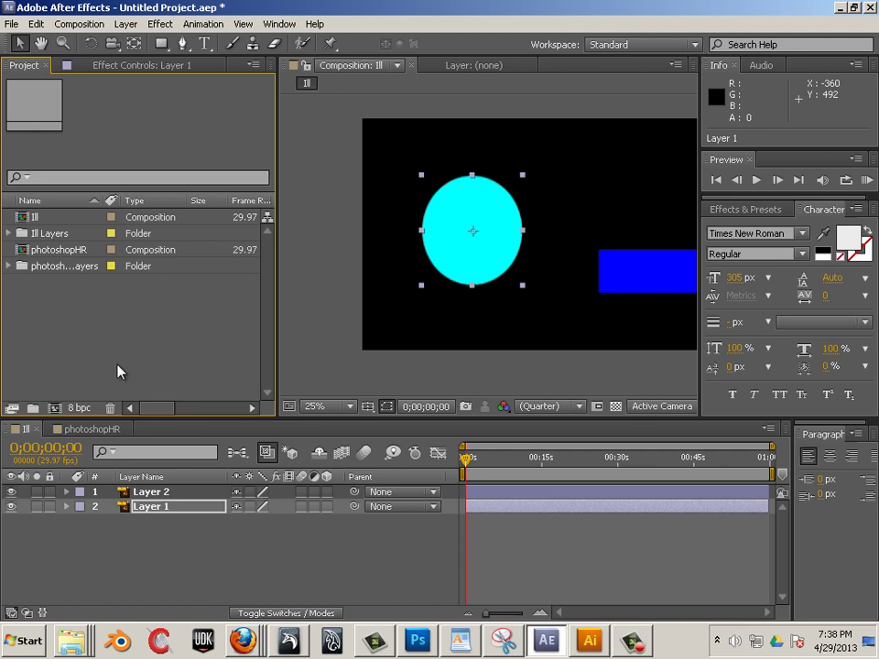